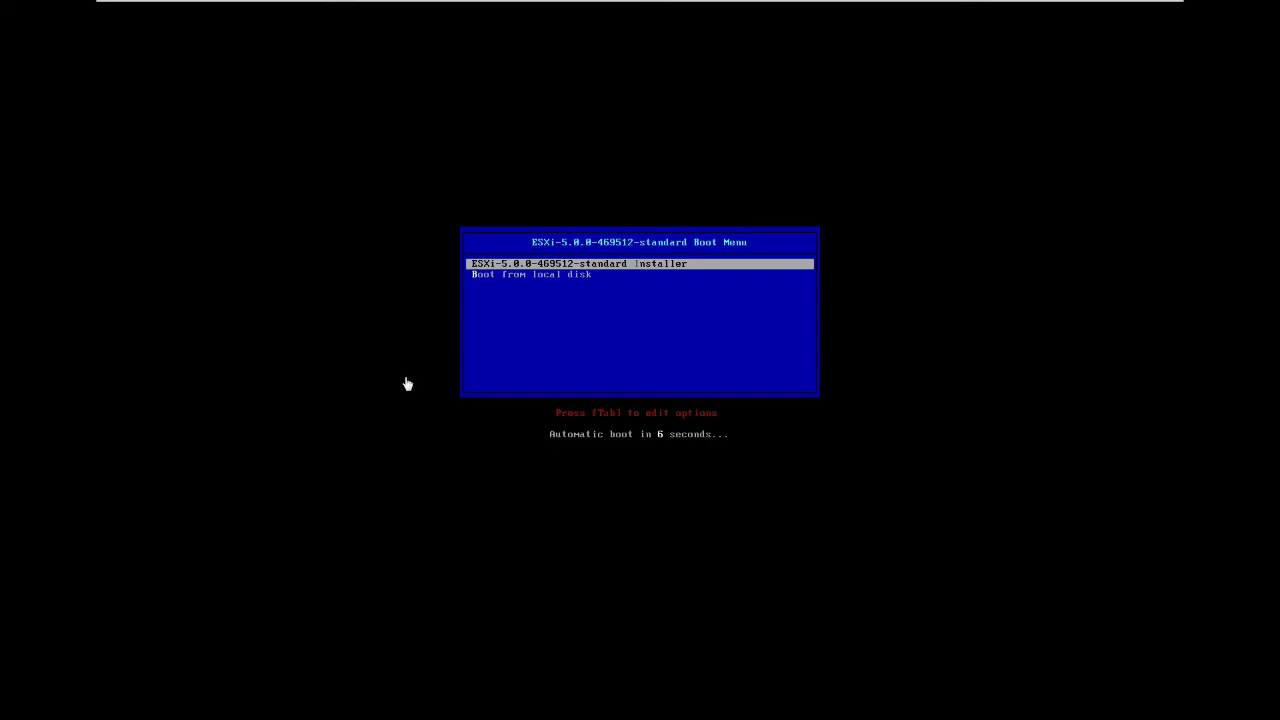
Start the ESXi 5.0 installer from the virtual machine's boot menu.
left_click(406, 380)
key("Return")
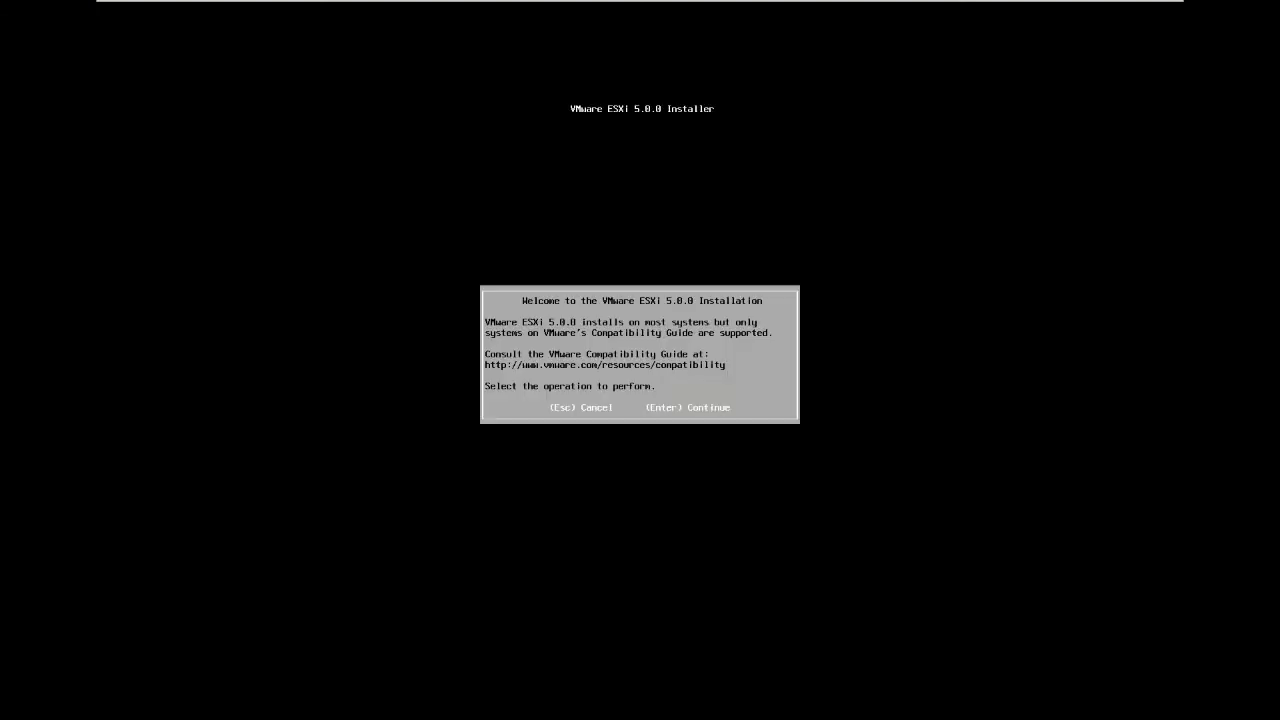
Accept the EULA and install ESXi 5.0 on the 100 GiB local disk with a root password.
key("Return")
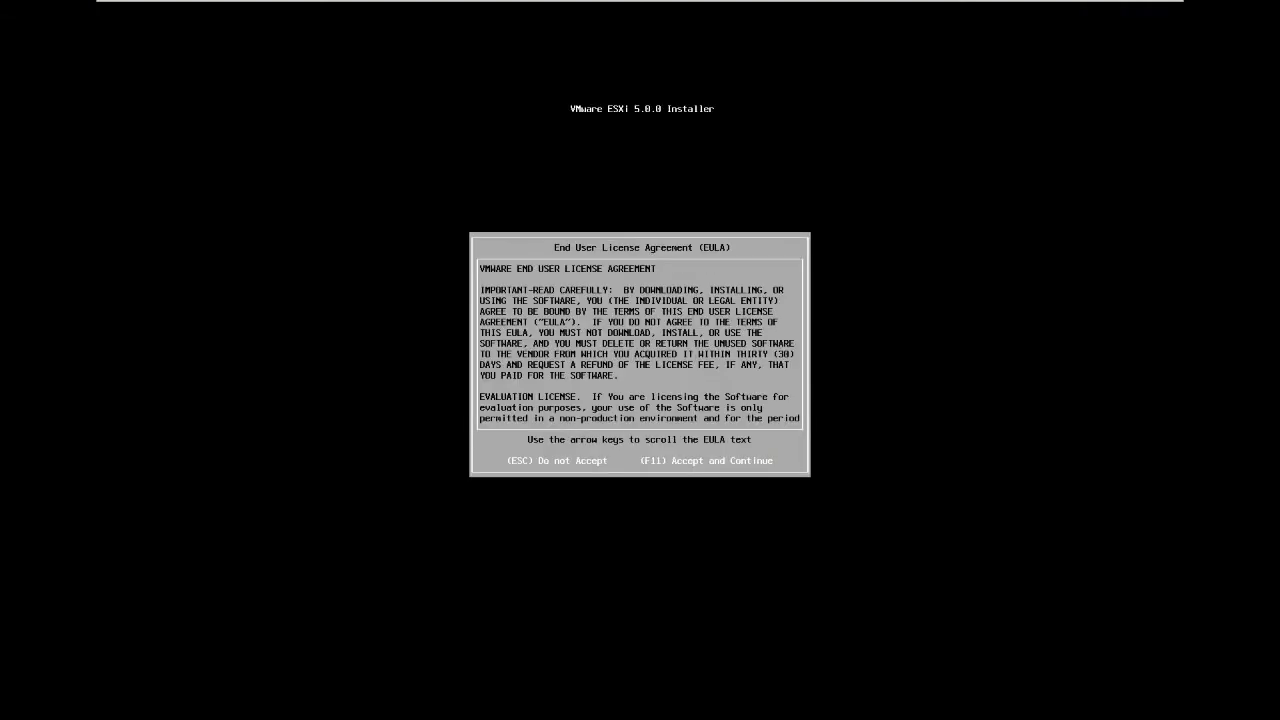
key("F11")
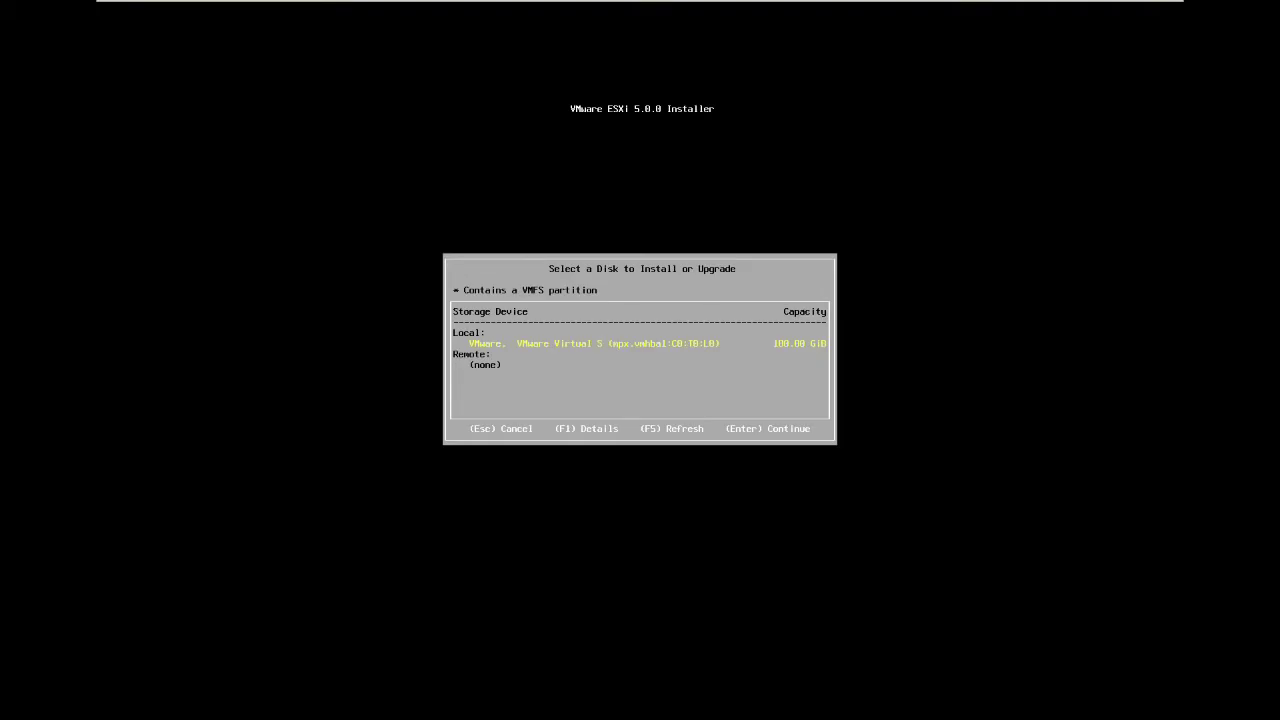
key("Return")
key("Return")
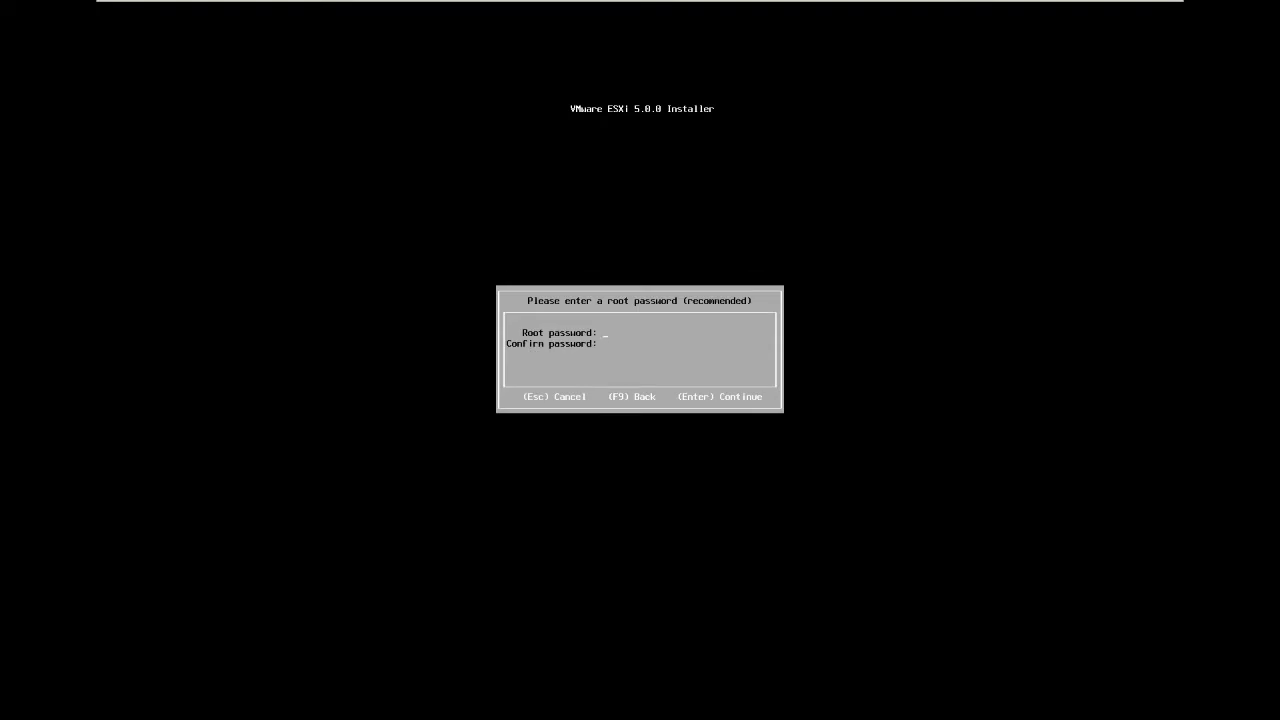
type("*********")
key("Return")
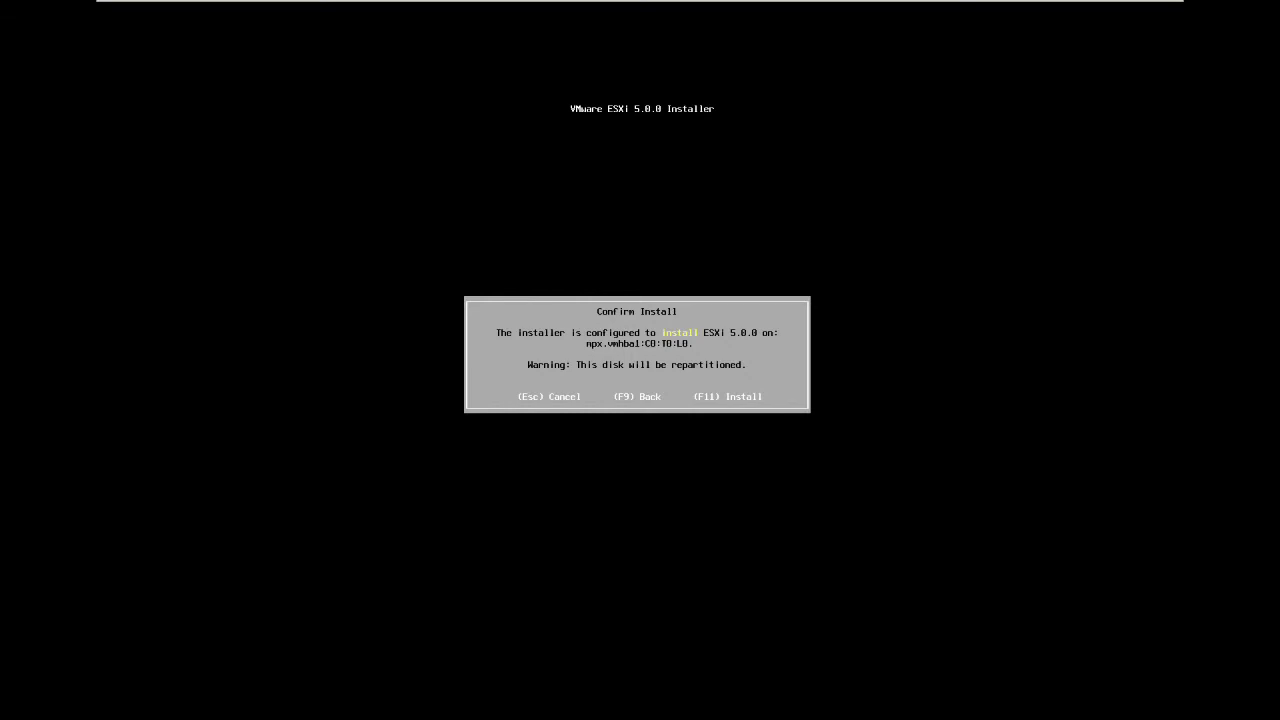
key("F11")
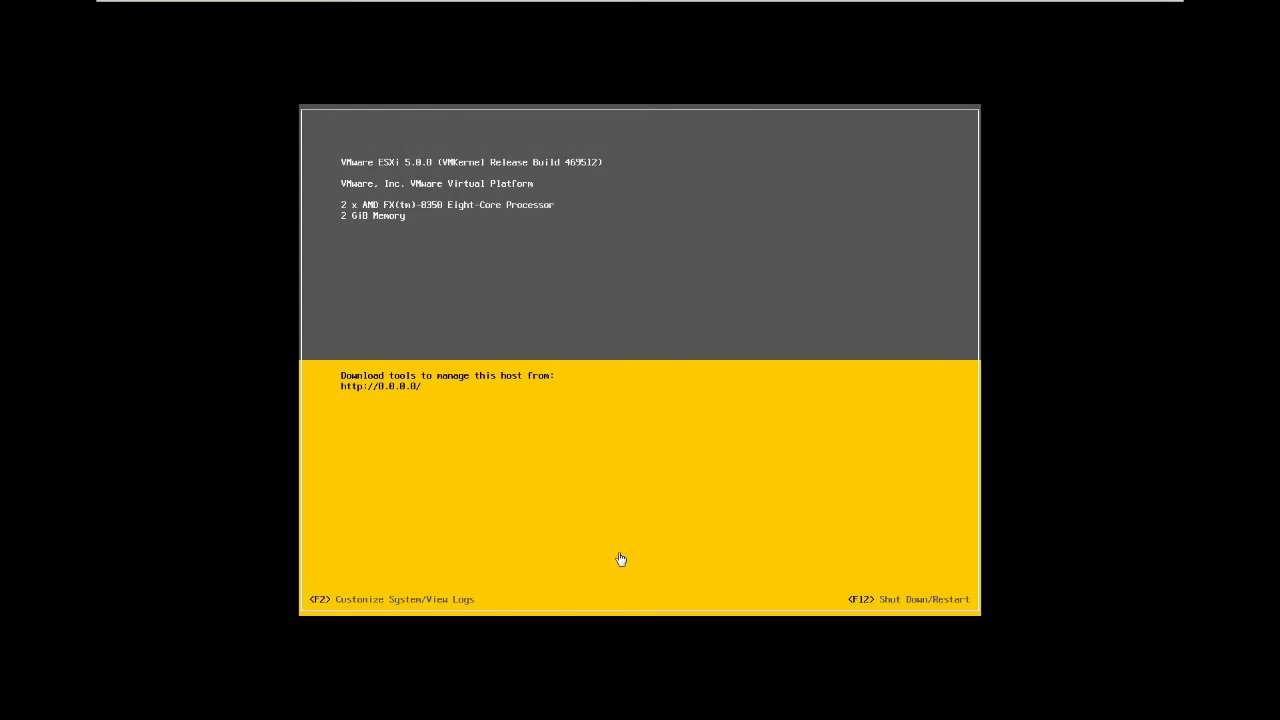
Log in to the ESXi Direct Console as root with the root password.
left_click(620, 559)
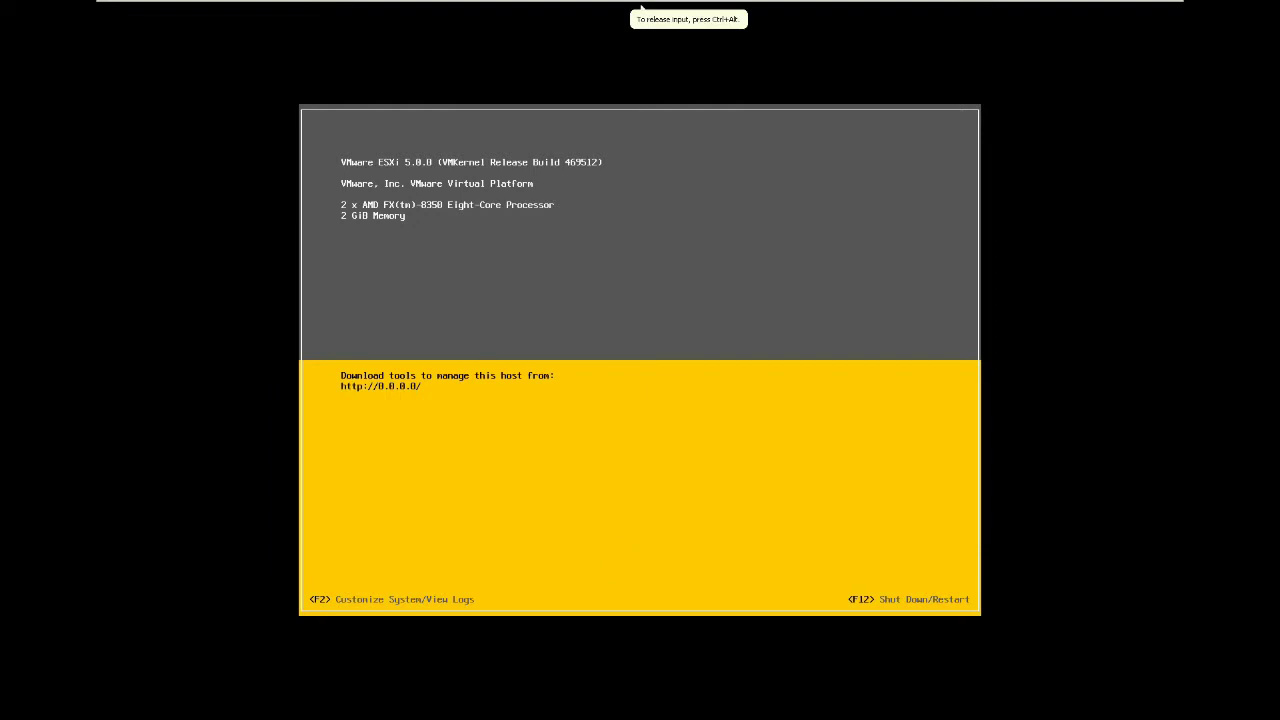
key("F2")
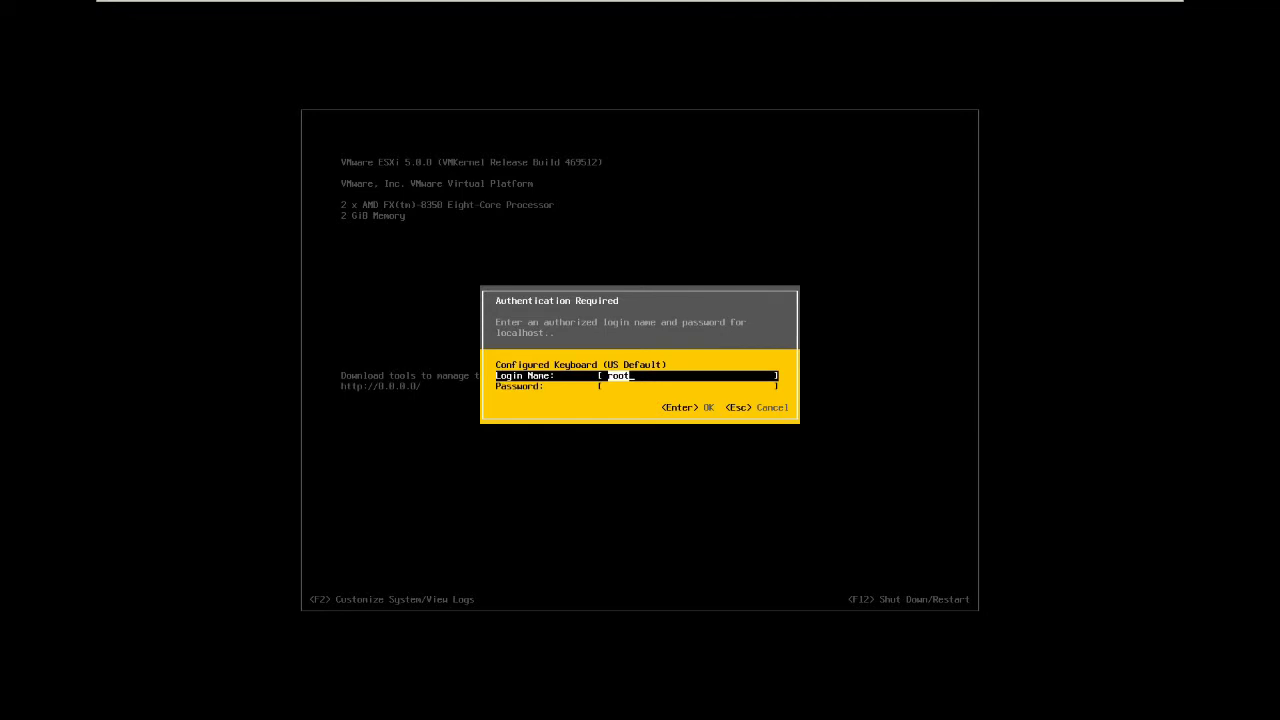
key("Tab")
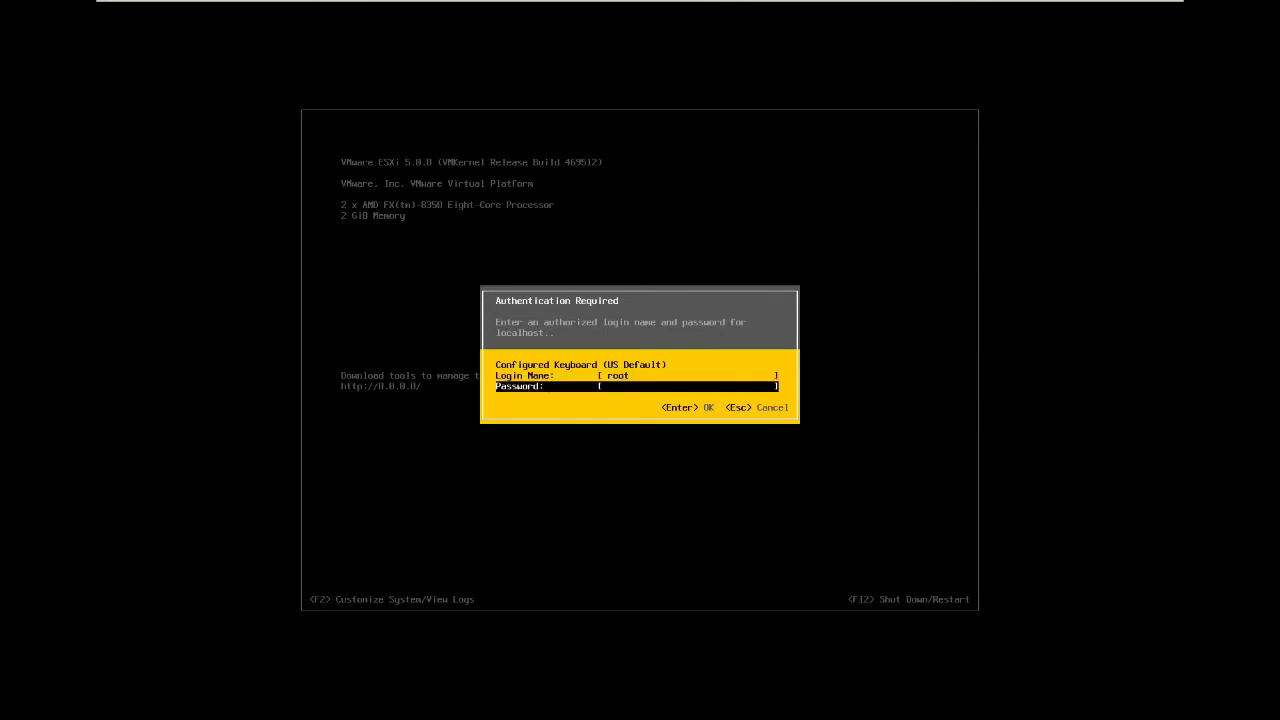
type("*******")
key("Return")
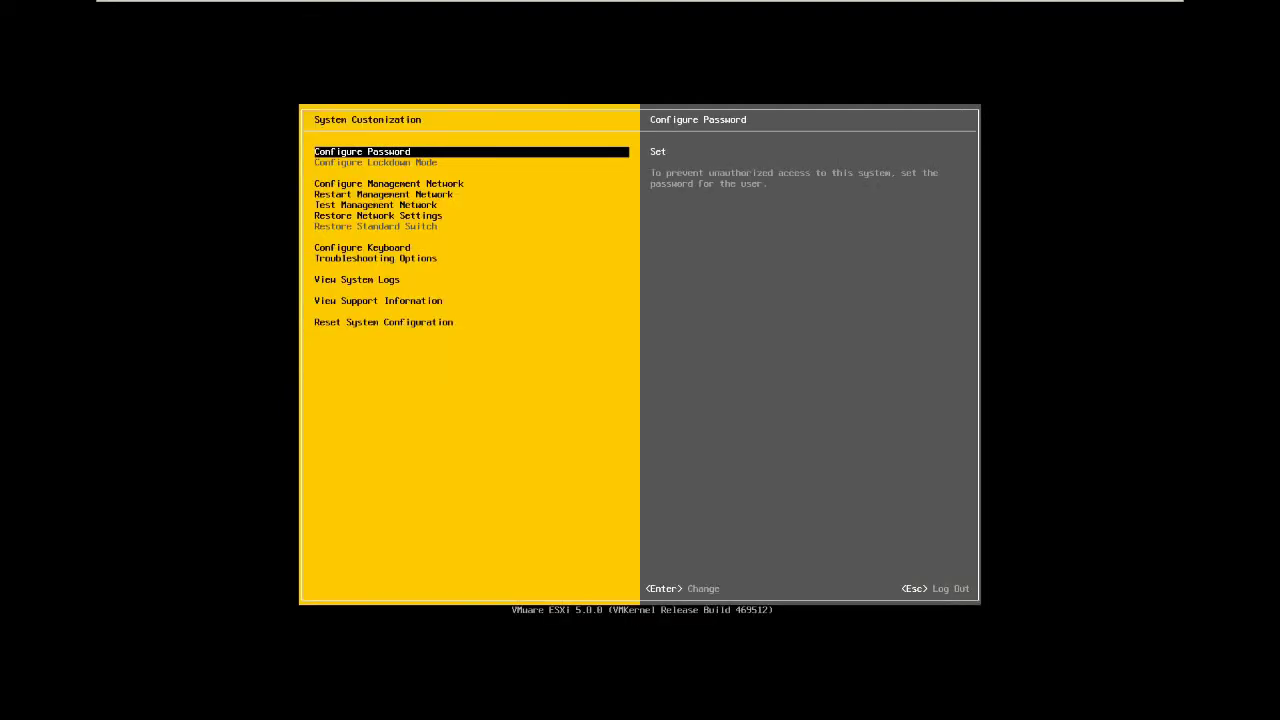
In Configure Management Network, keep vmnic0 as the adapter and bring up the VLAN setting.
key("Down")
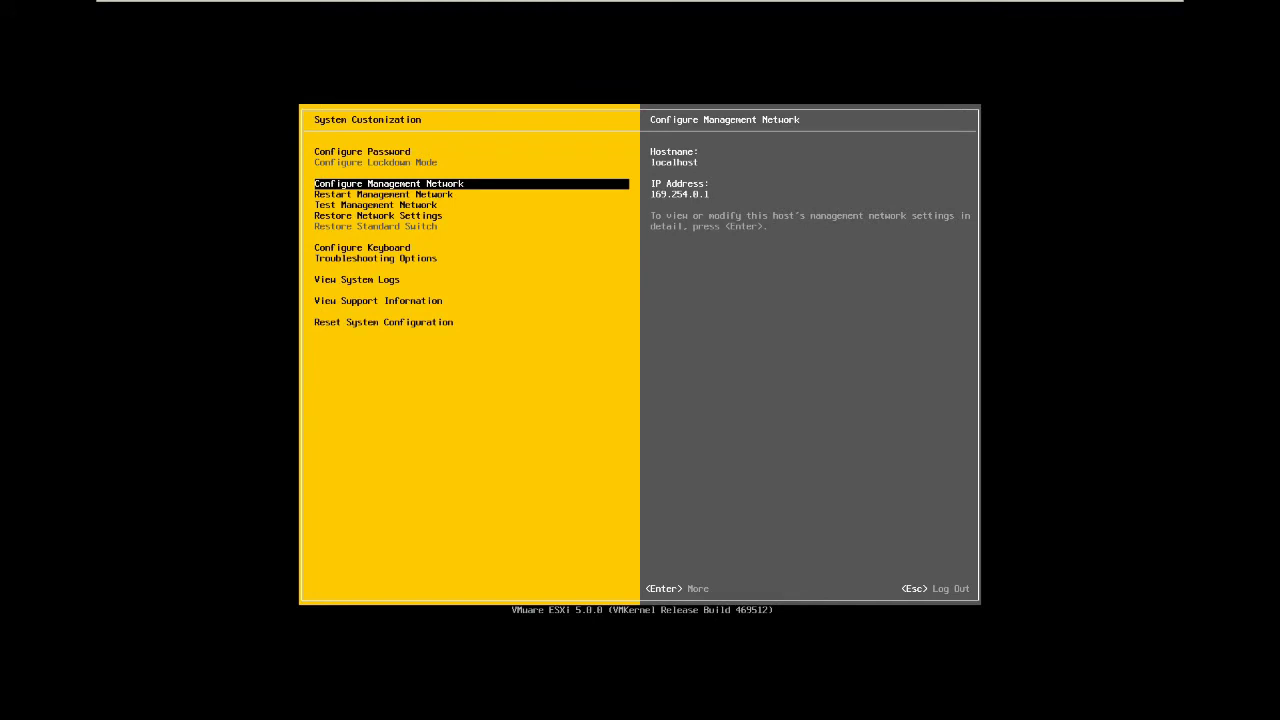
key("Return")
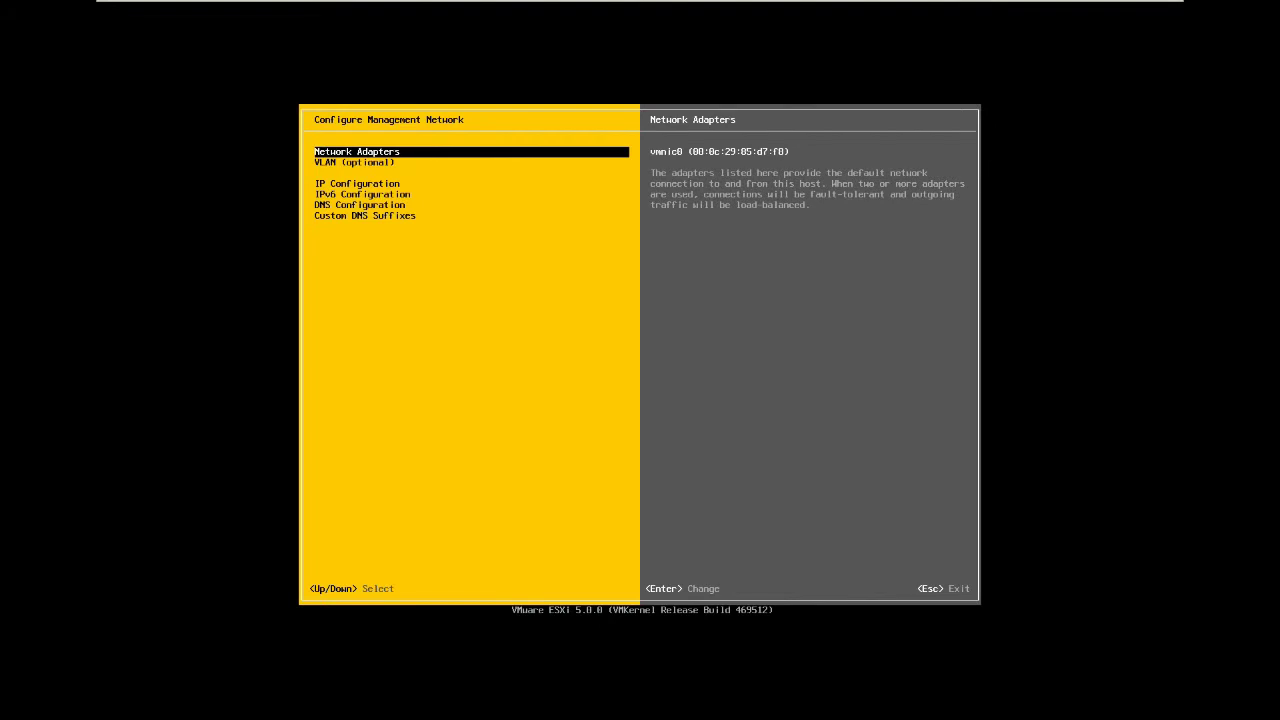
key("Return")
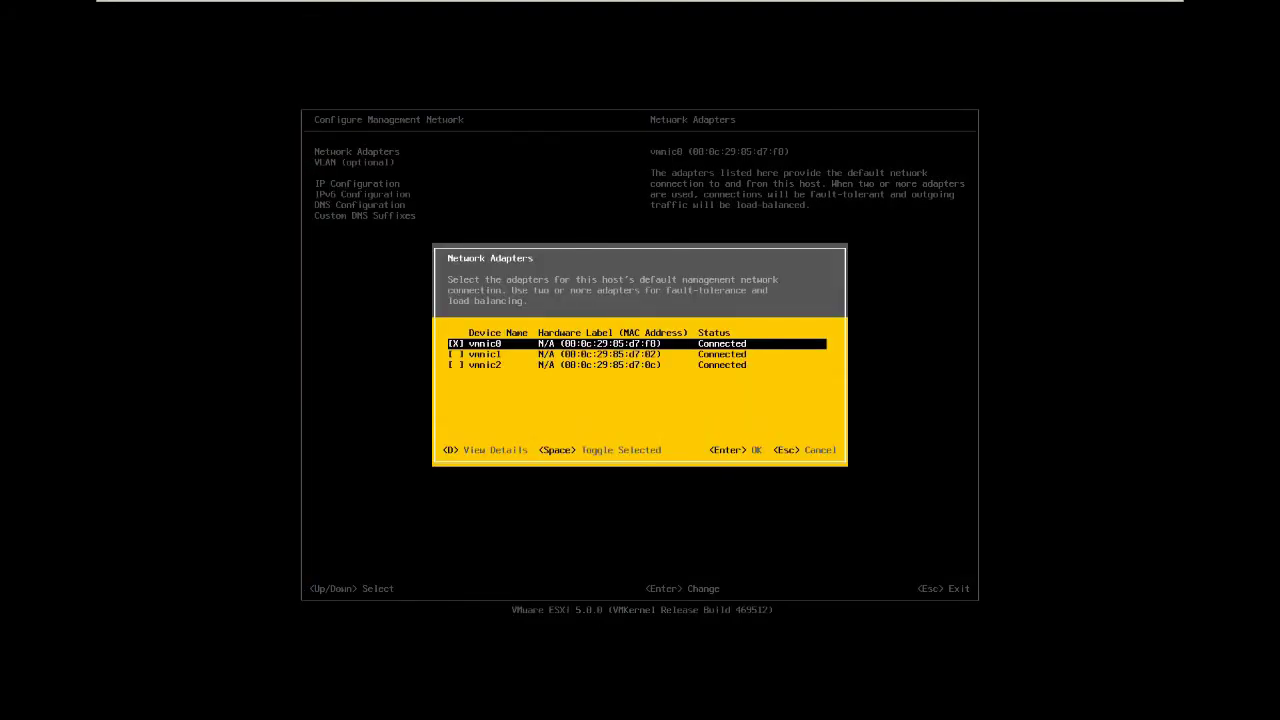
key("Escape")
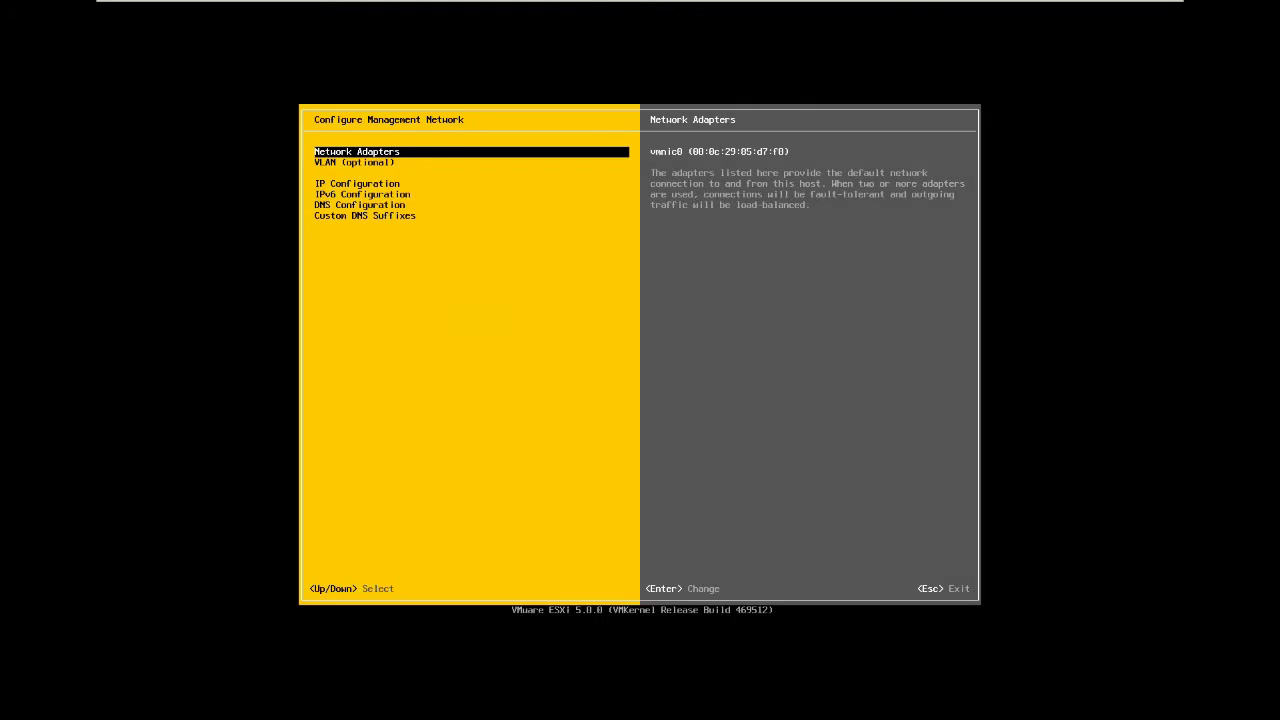
key("Down")
key("Return")
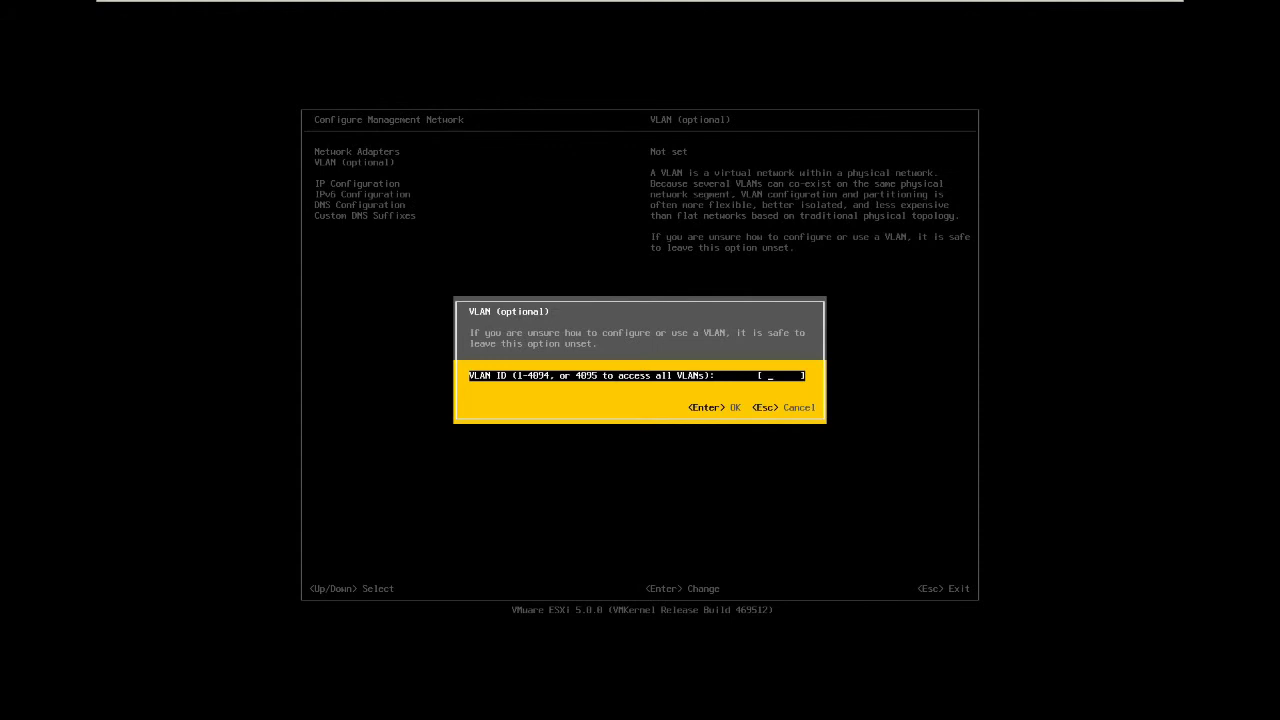
Leave VLAN unset and switch to static IP 192.168.0.202 with gateway 192.168.0.200.
key("Escape")
key("Down")
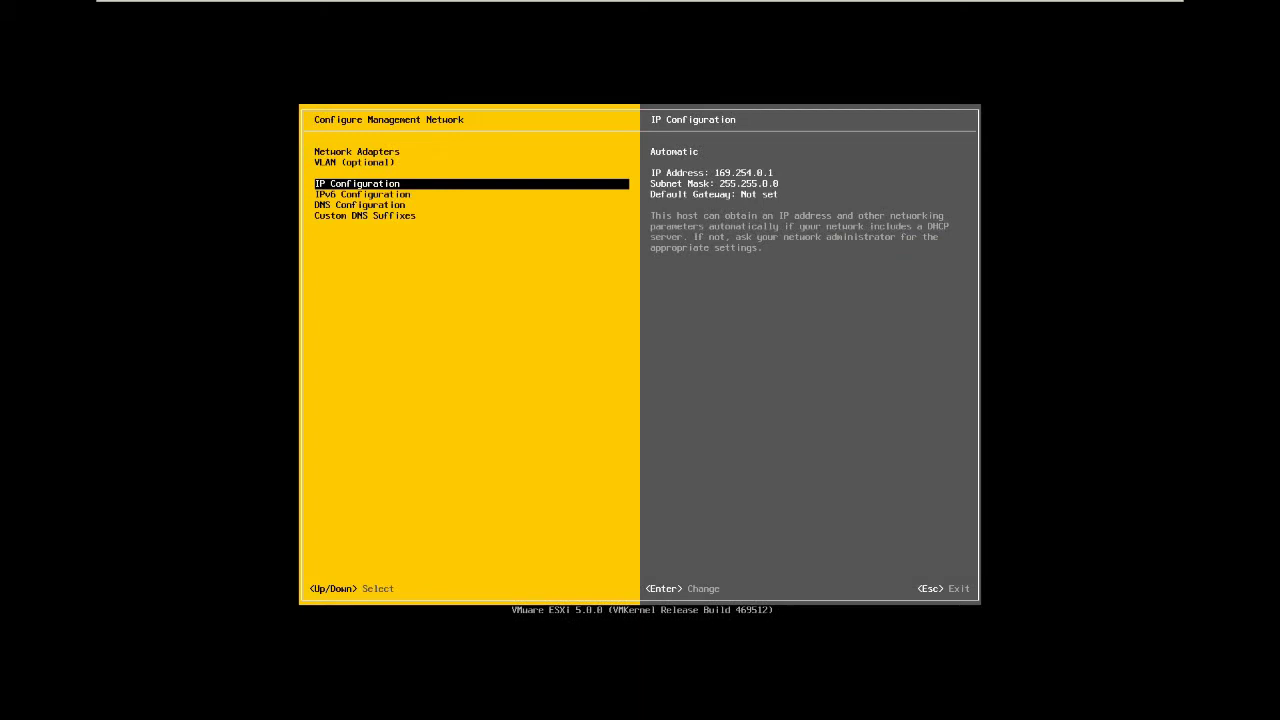
key("Return")
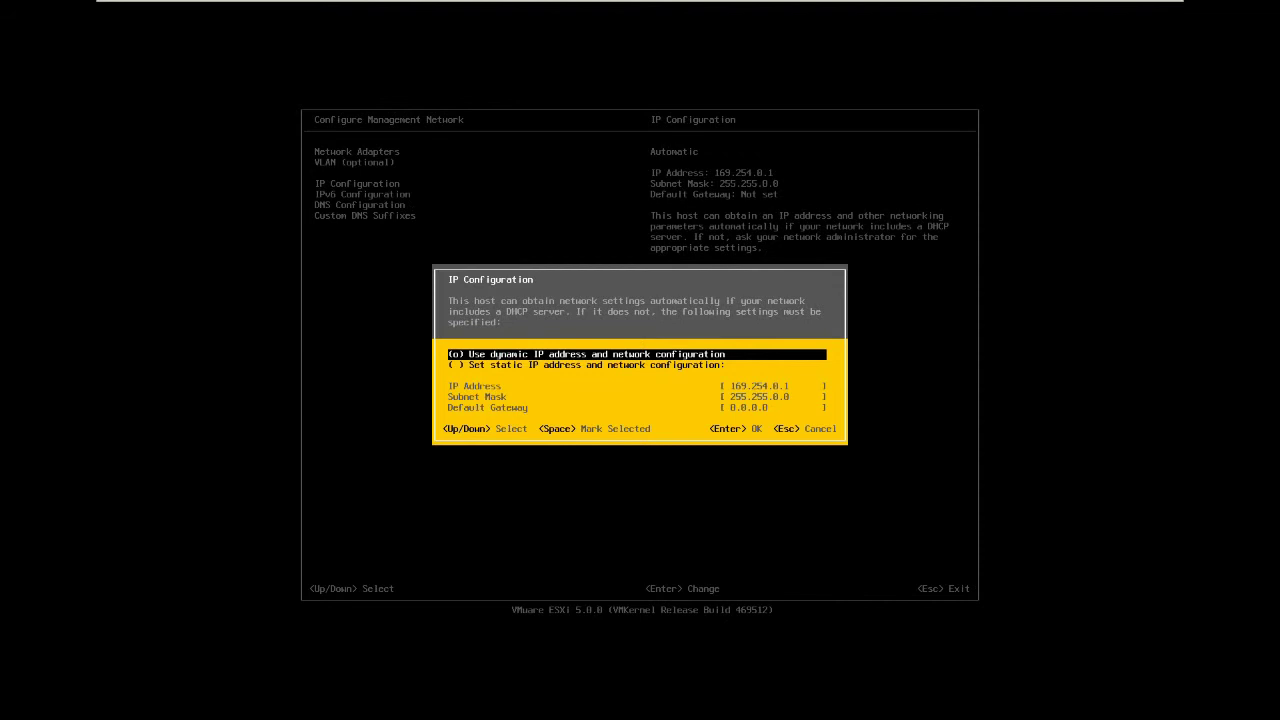
key("Down")
key("space")
key("Down")
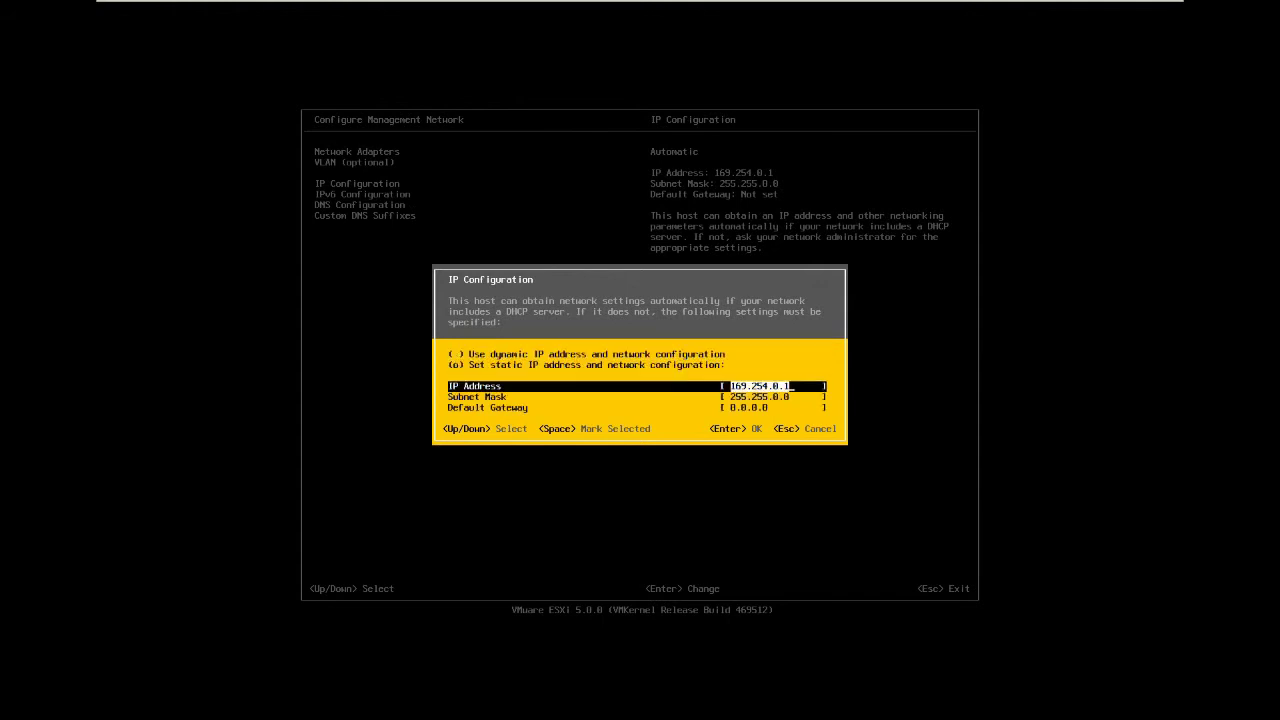
key("BackSpace")
key("Down")
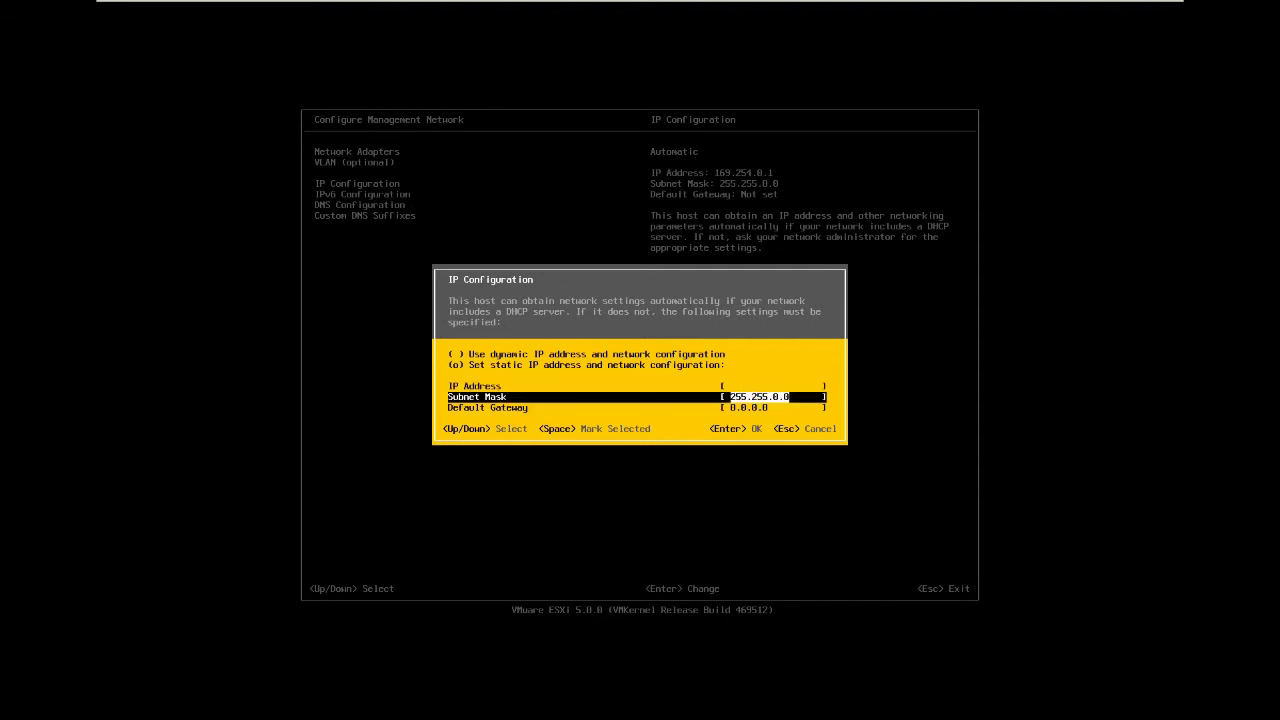
key("Up")
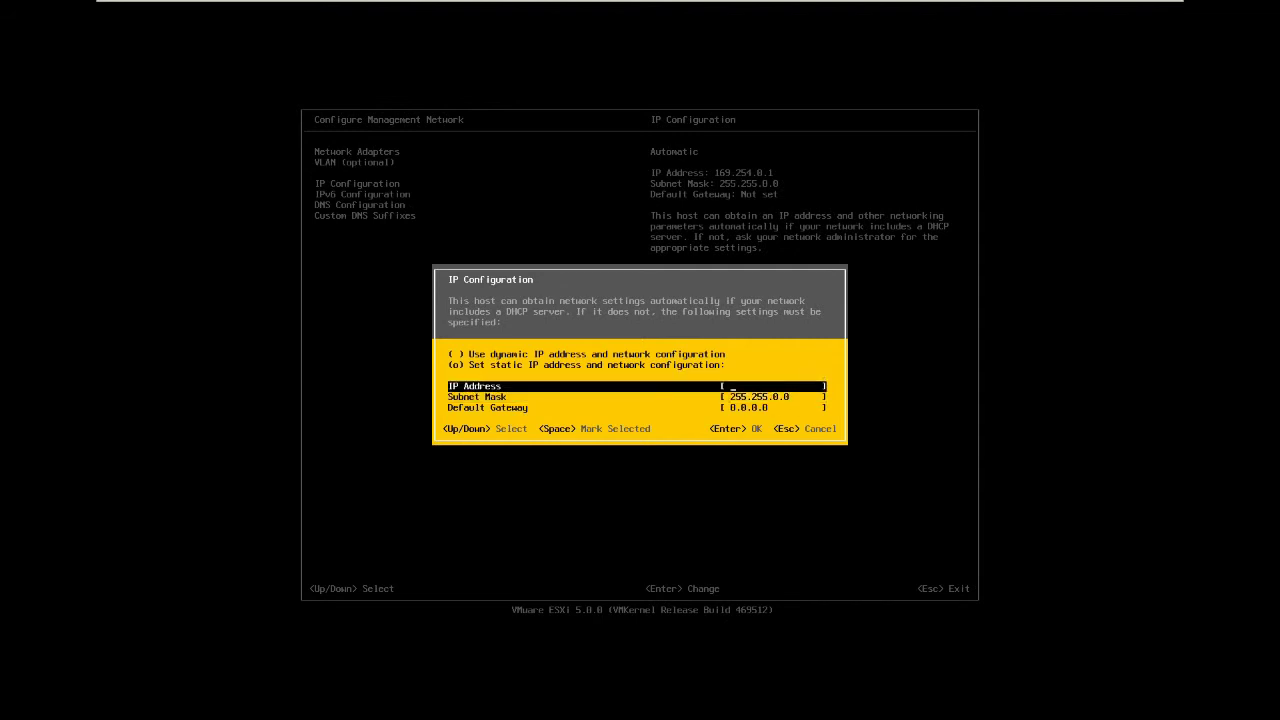
type("192")
type(".16")
type("8.0")
type(".201")
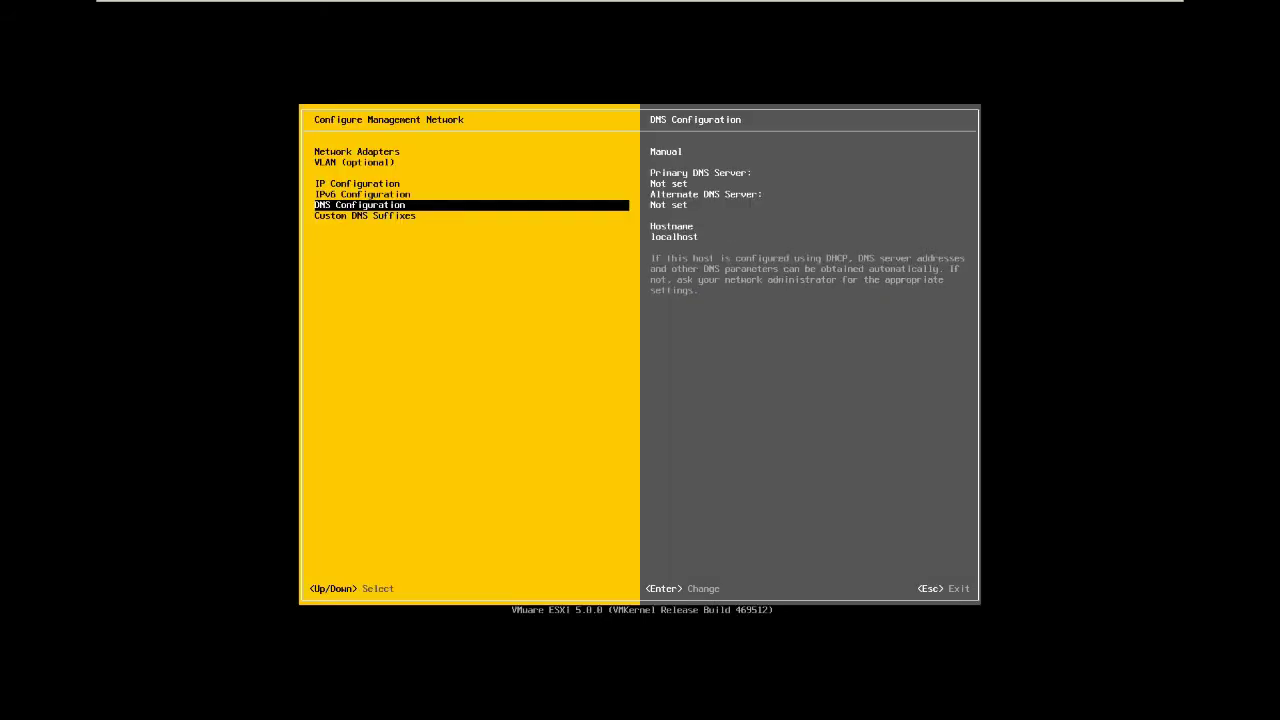
Set primary DNS server 192.168.0.201 and a jade.pri hostname, then check Custom DNS Suffixes.
key("Return")
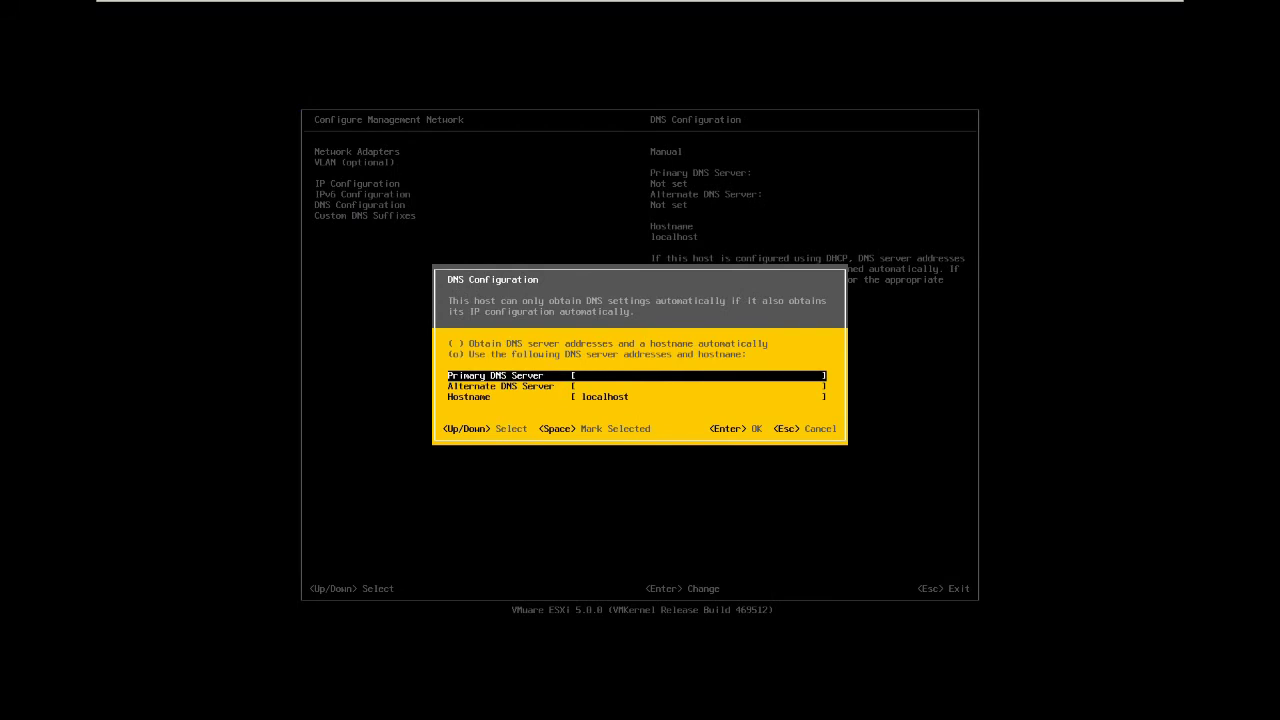
type("192.168.0.20")
key("Down")
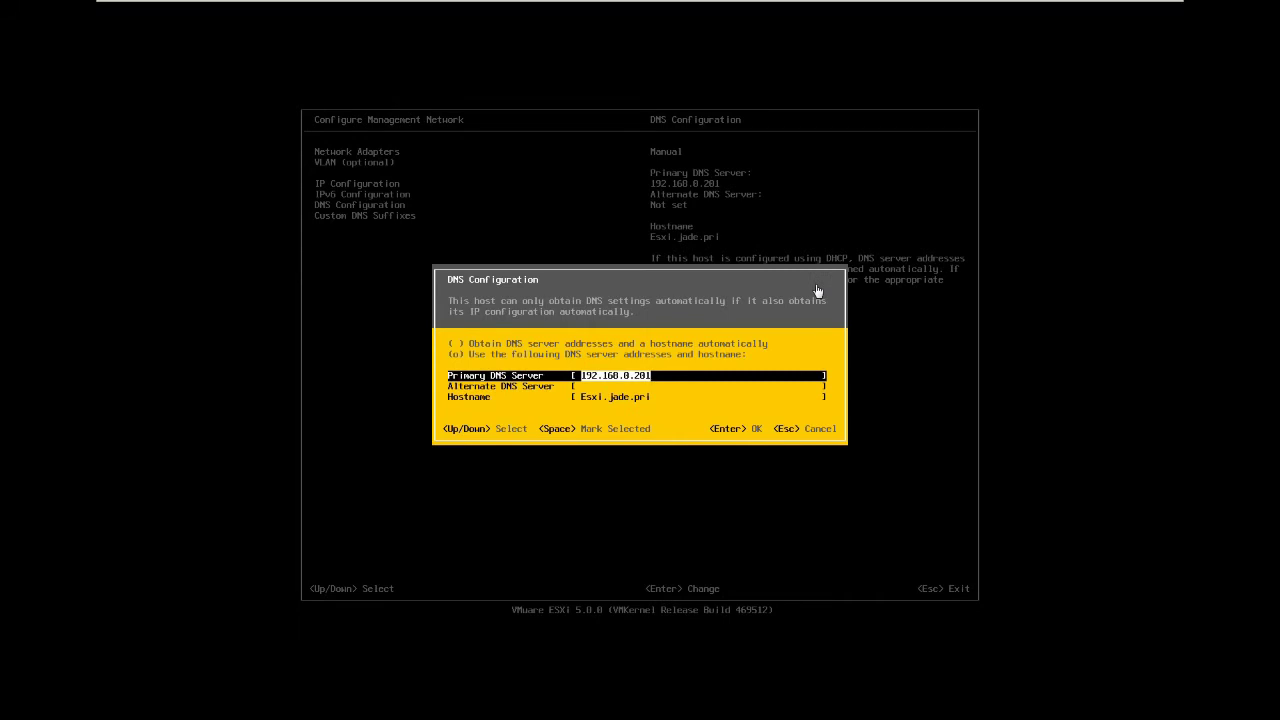
left_click(816, 291)
key("Return")
key("Down")
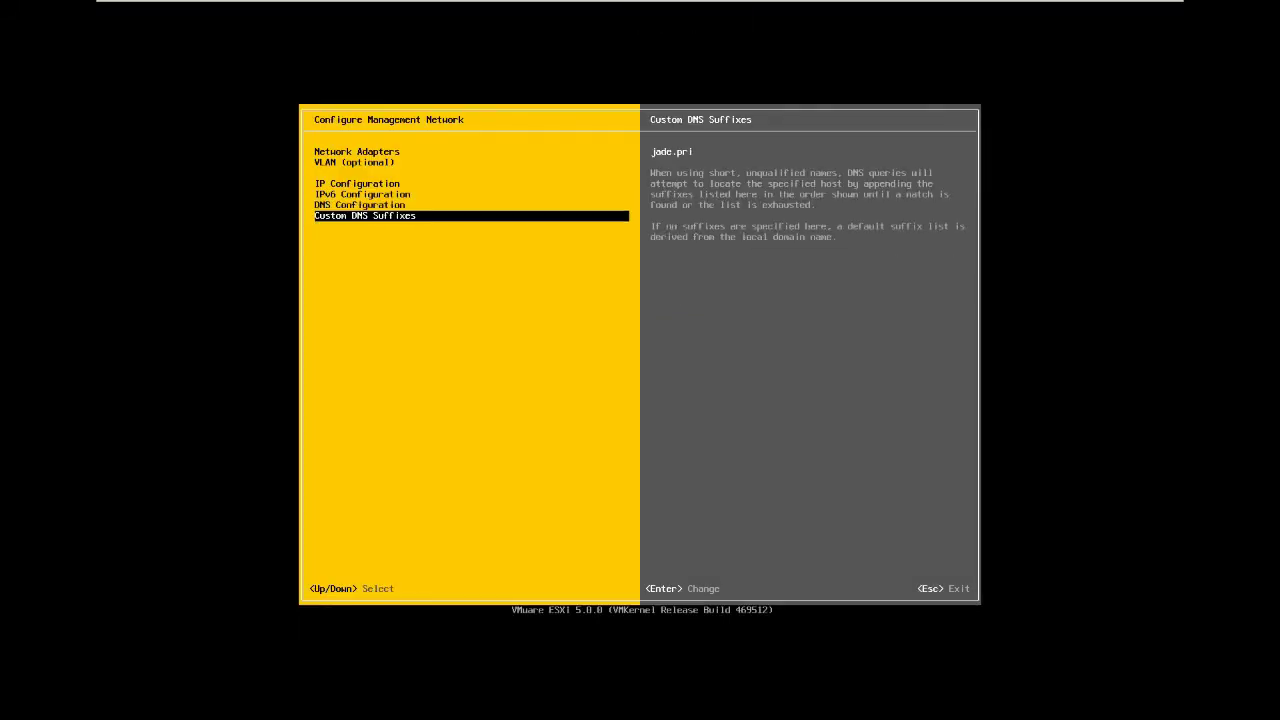
key("Return")
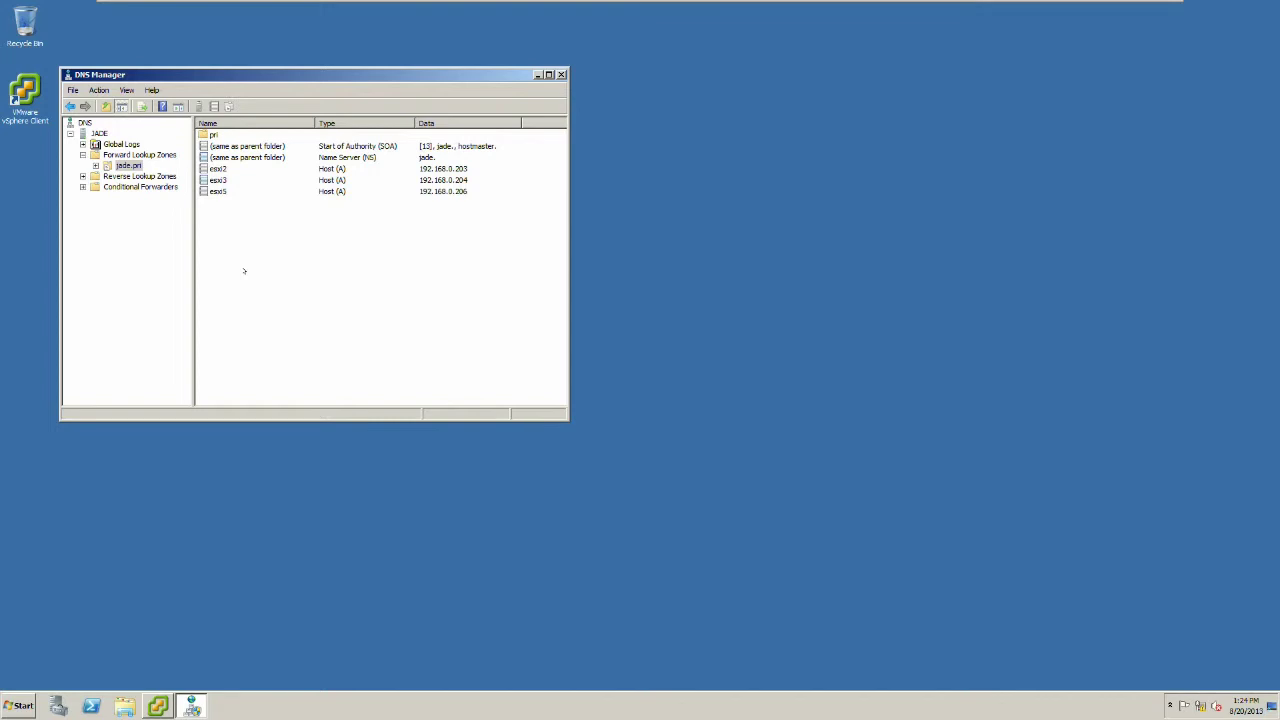
Add Host (A) record esx1 at 192.168.0.202 to jade.pri, dismissing the PTR warning.
right_click(305, 234)
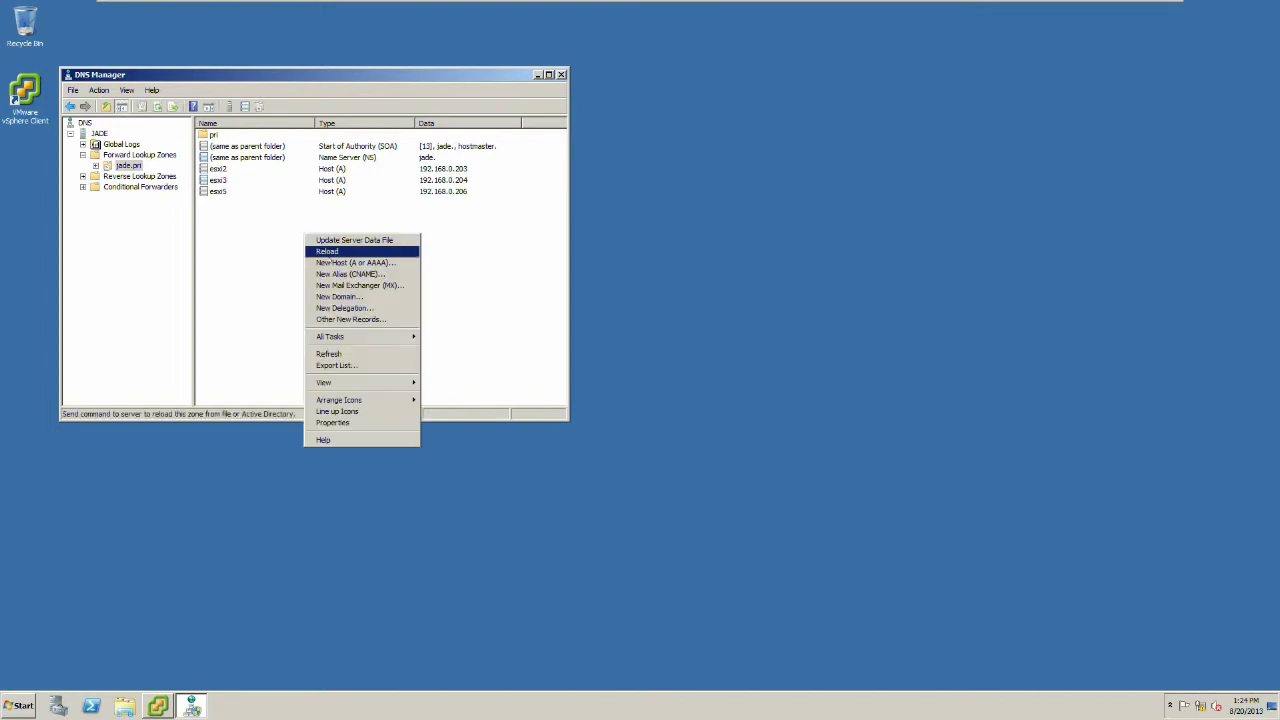
left_click(337, 263)
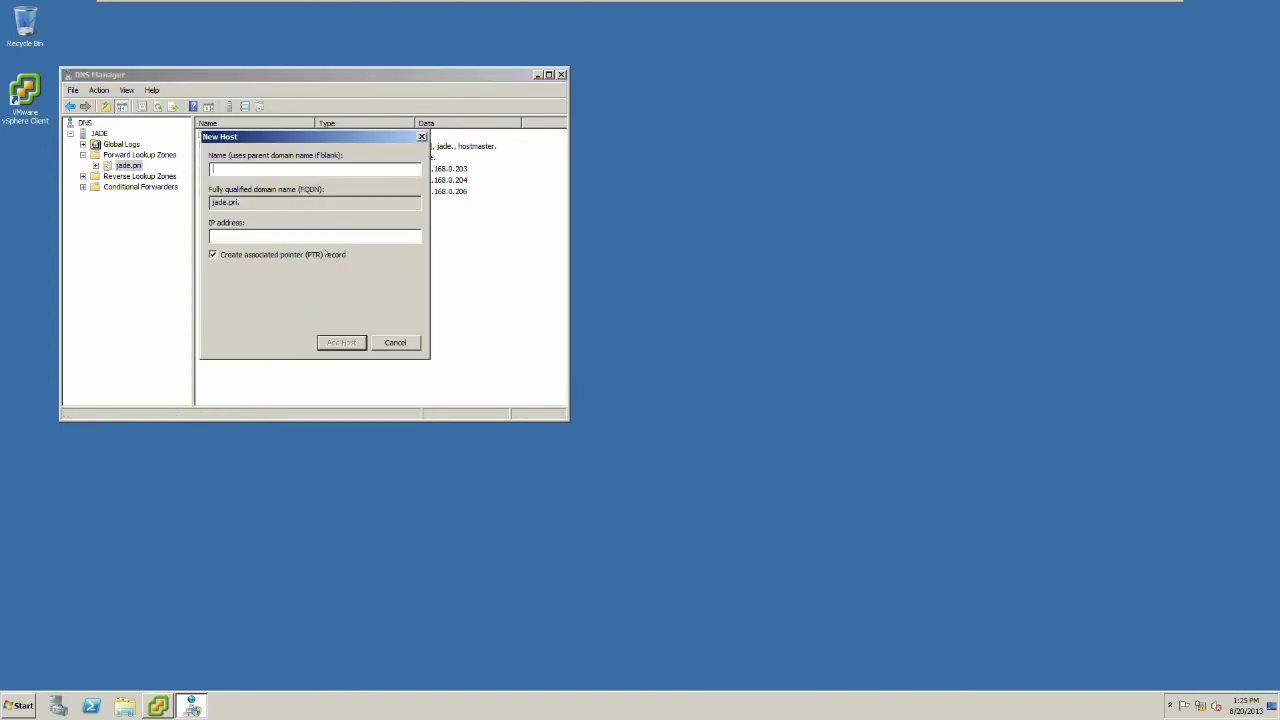
type("esx1")
key("Tab")
key("Tab")
type("192.168.0.202")
left_click(352, 342)
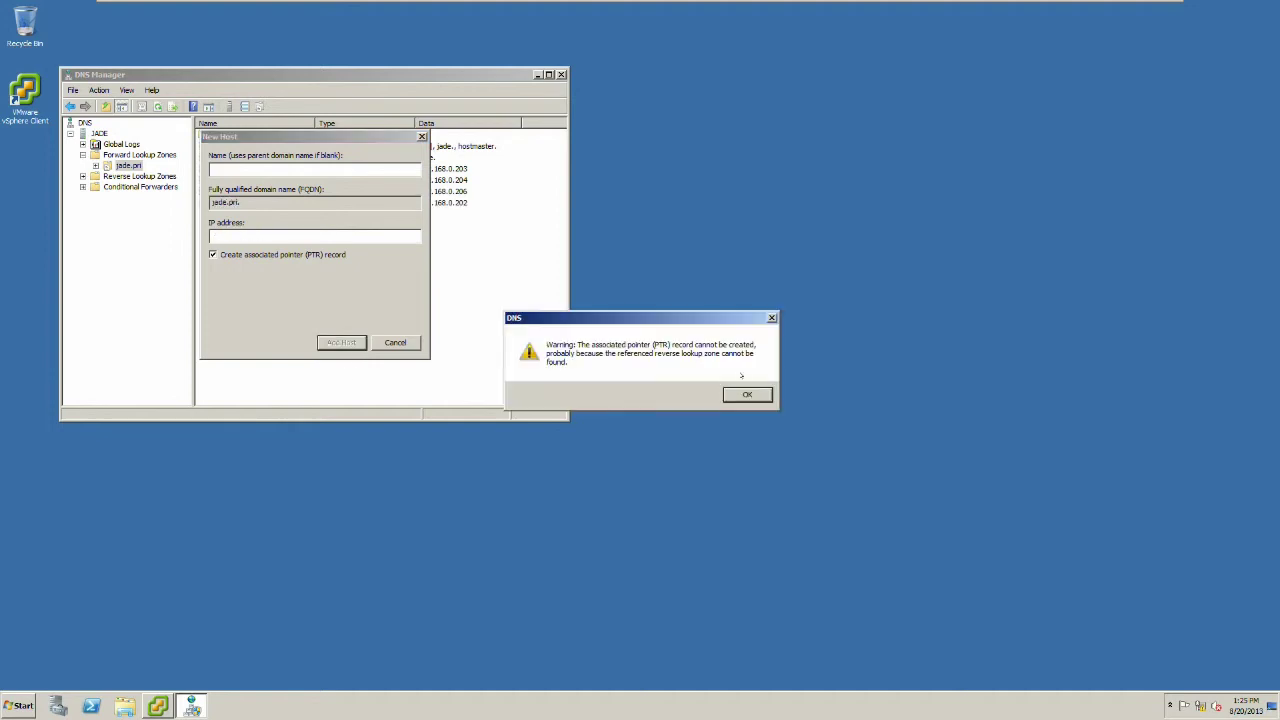
left_click(755, 392)
left_click(412, 343)
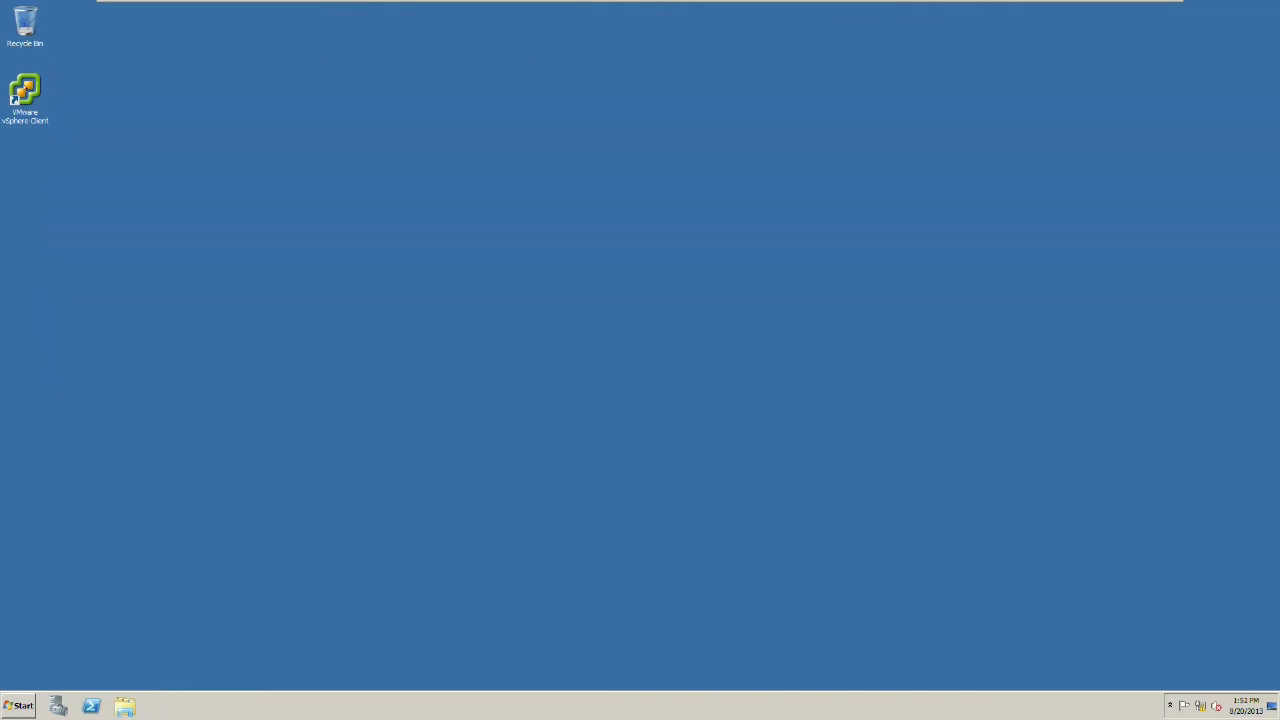
Sign in to the JADE vCenter with the administrator credentials, ignoring the certificate warning.
double_click(26, 90)
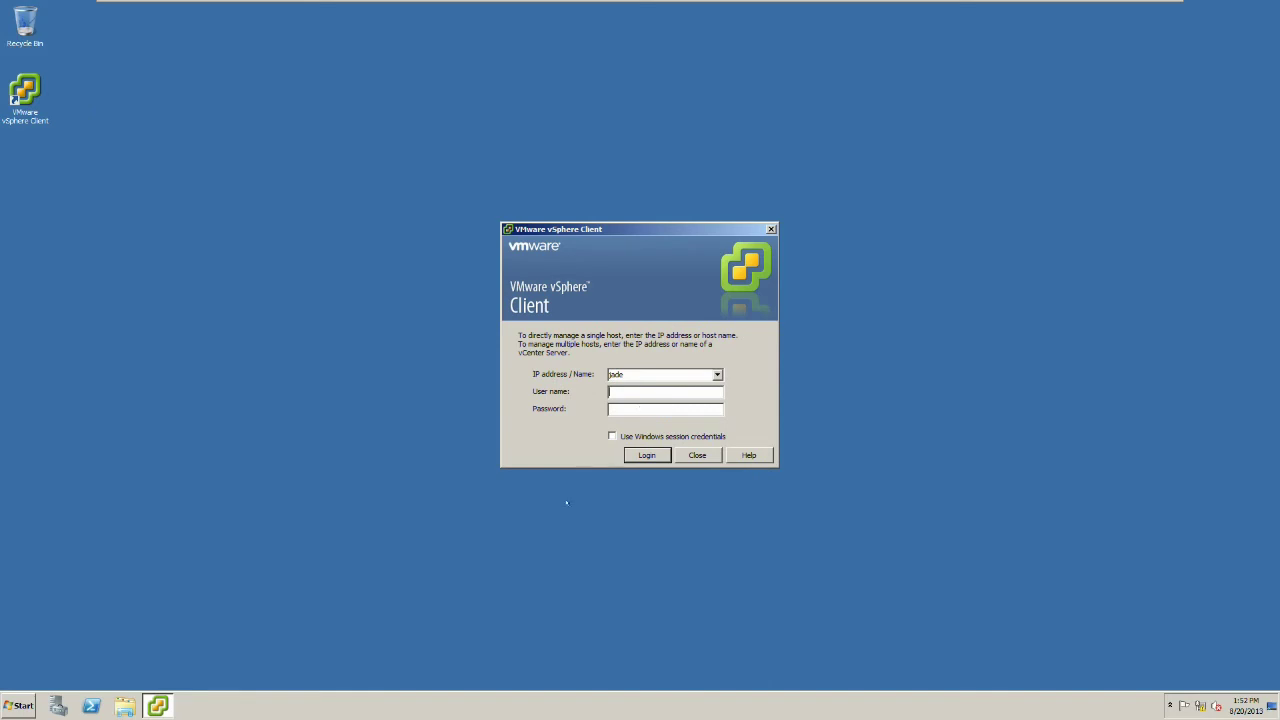
type("administrator*******")
key("Return")
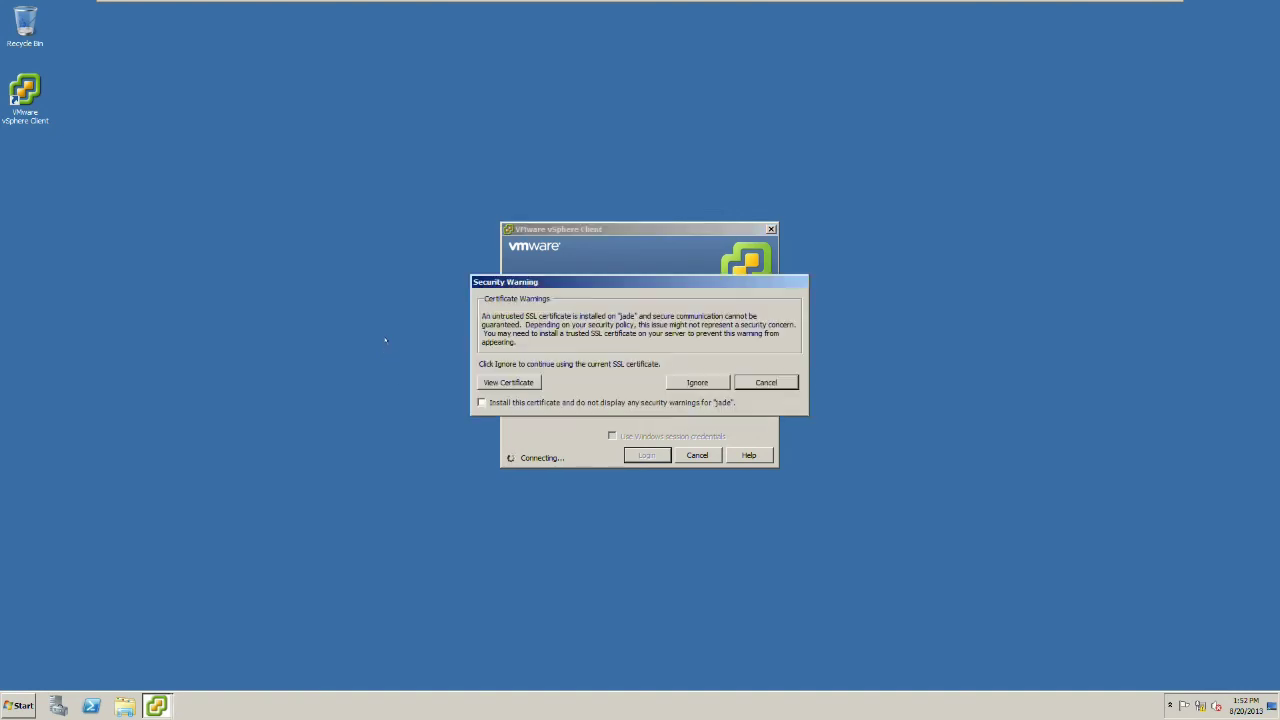
left_click(697, 382)
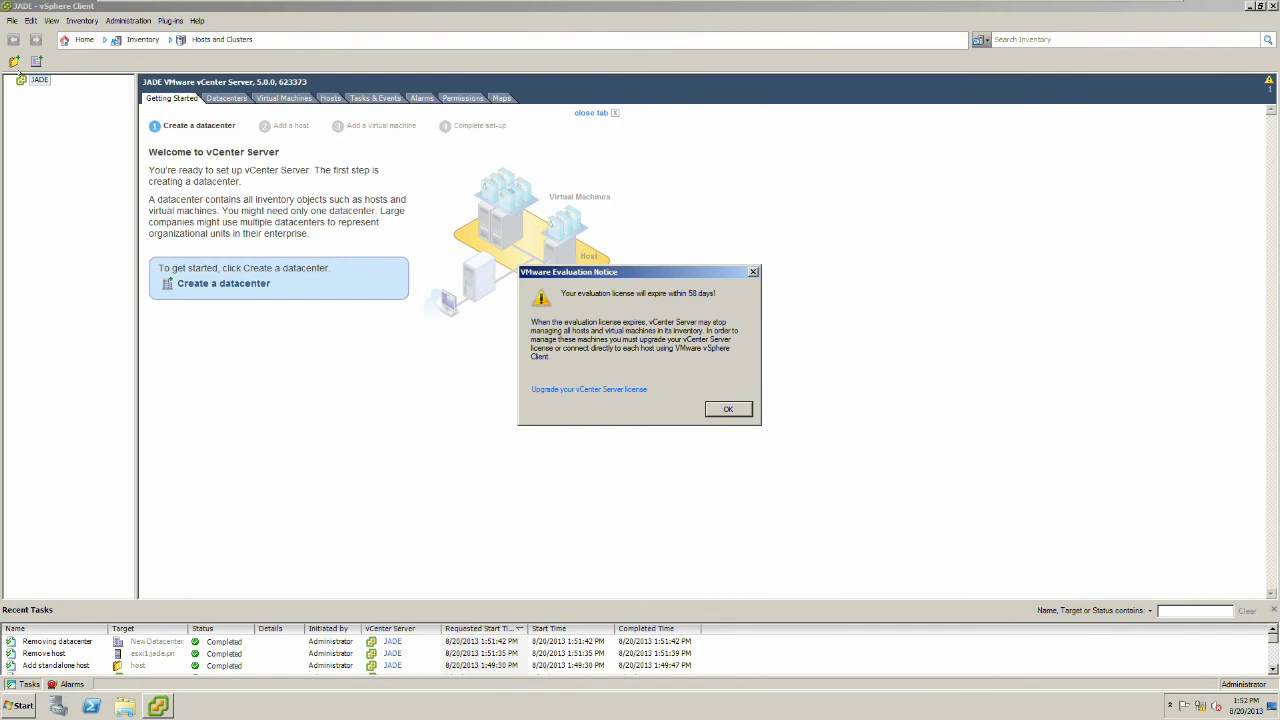
Create a new datacenter under JADE holding esx1.jade.pri, then view its vSwitch0 networking.
left_click(731, 409)
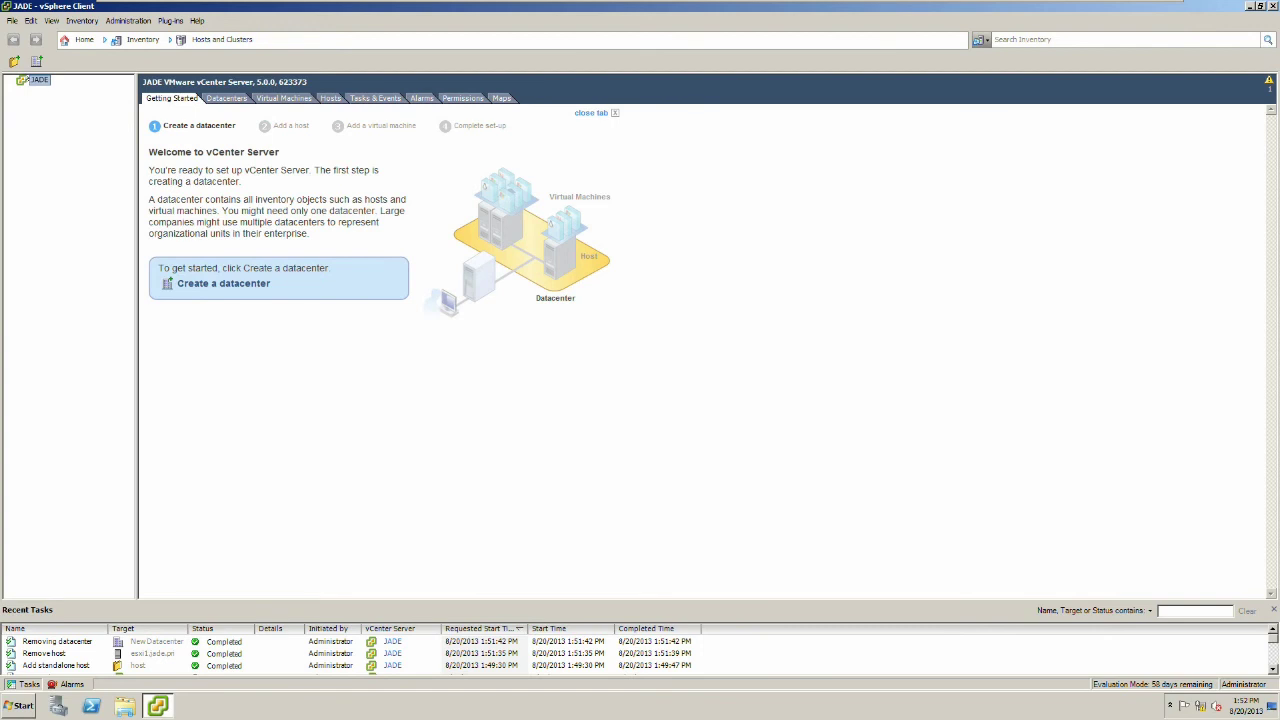
right_click(30, 81)
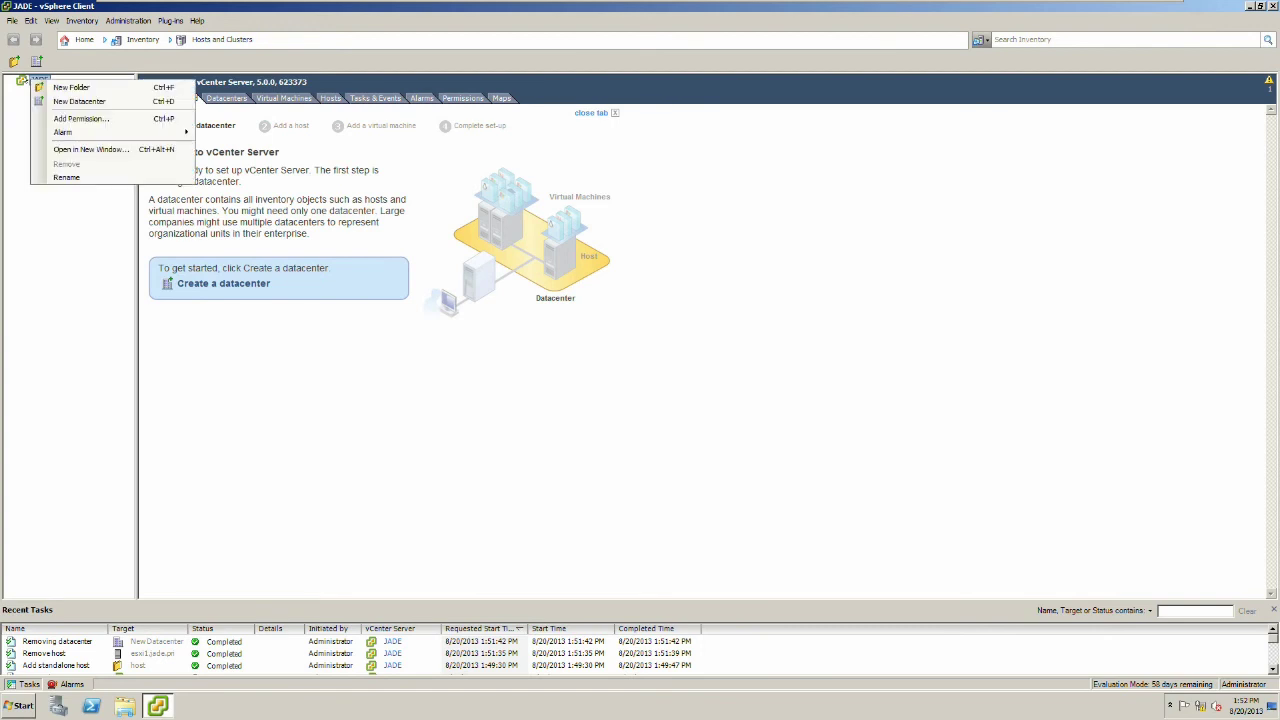
left_click(49, 100)
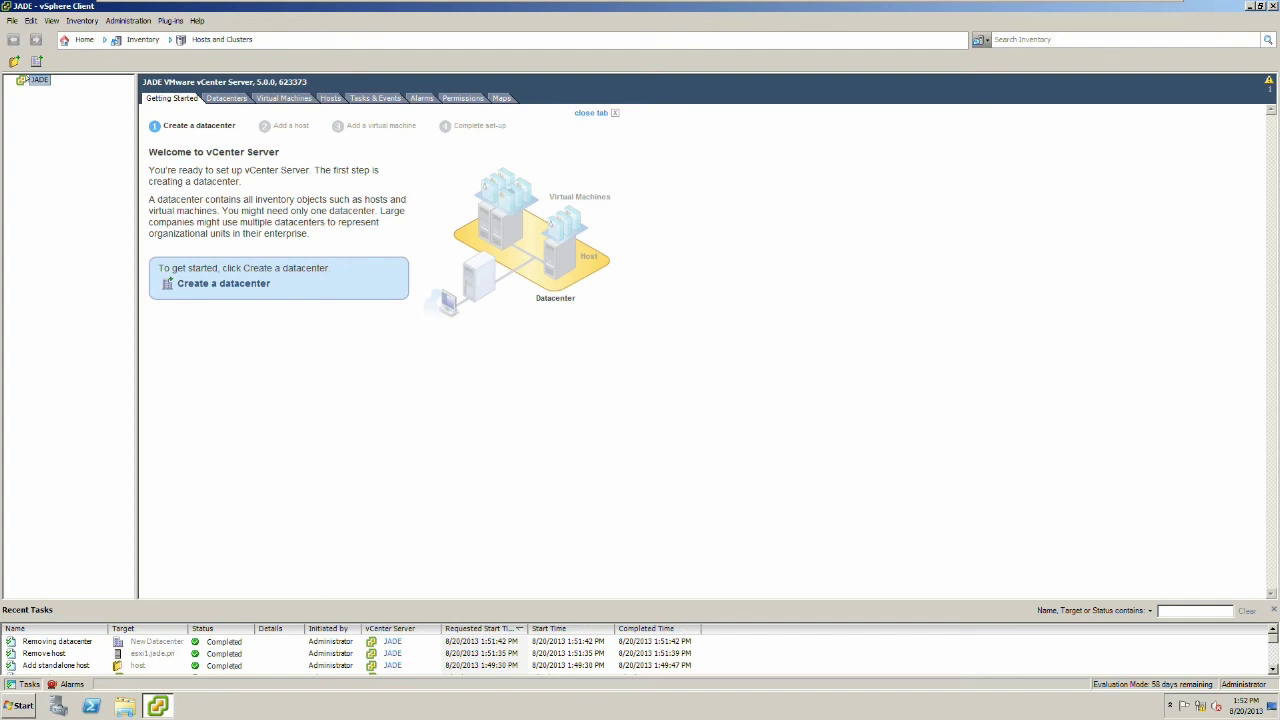
right_click(24, 80)
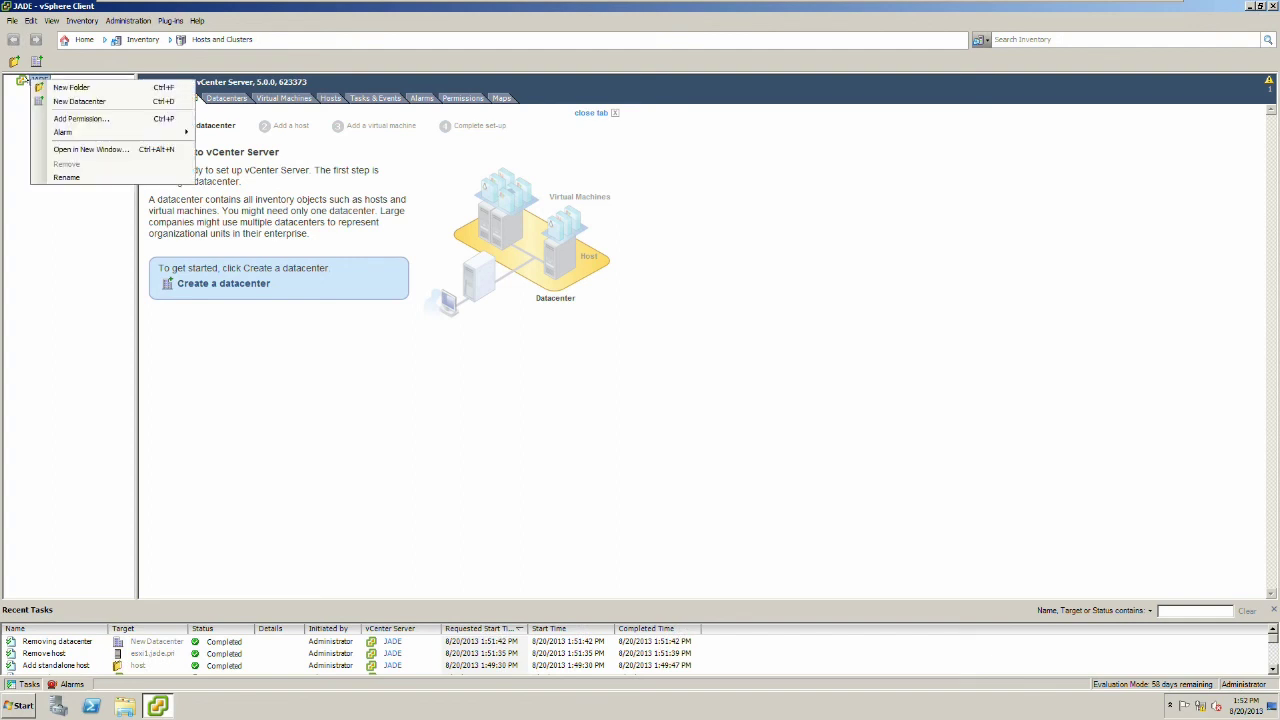
left_click(48, 101)
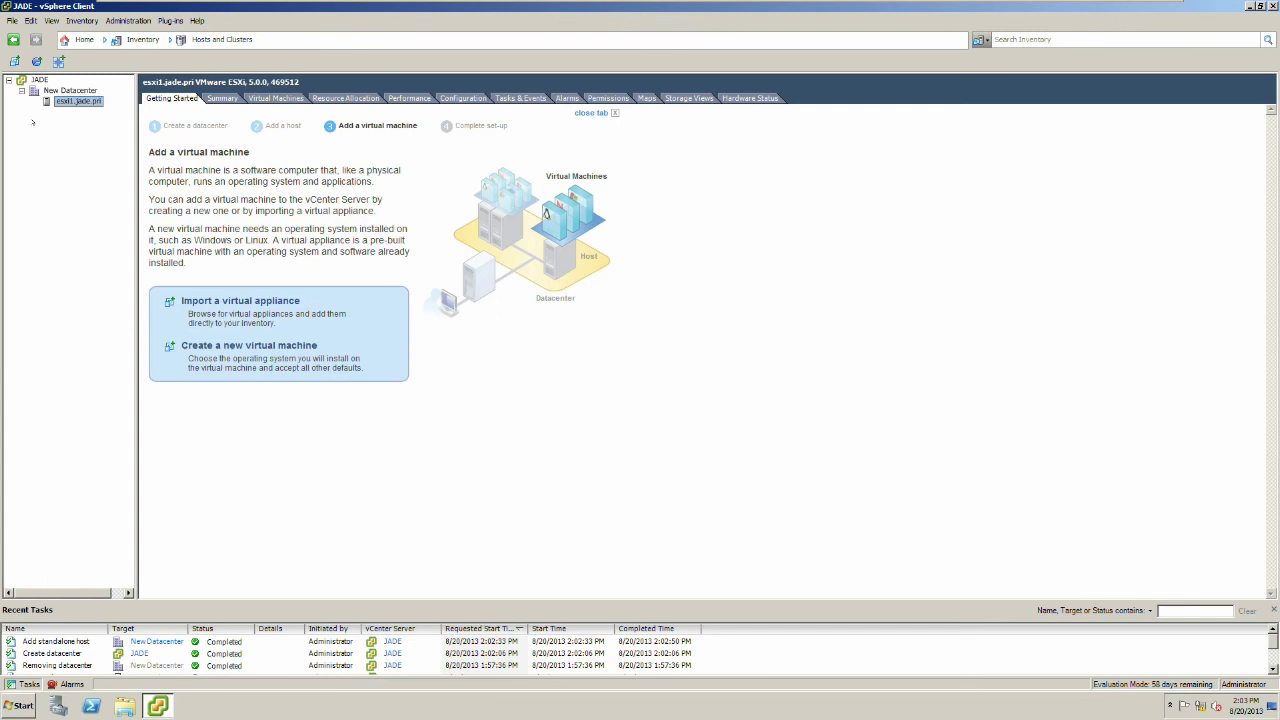
left_click(462, 98)
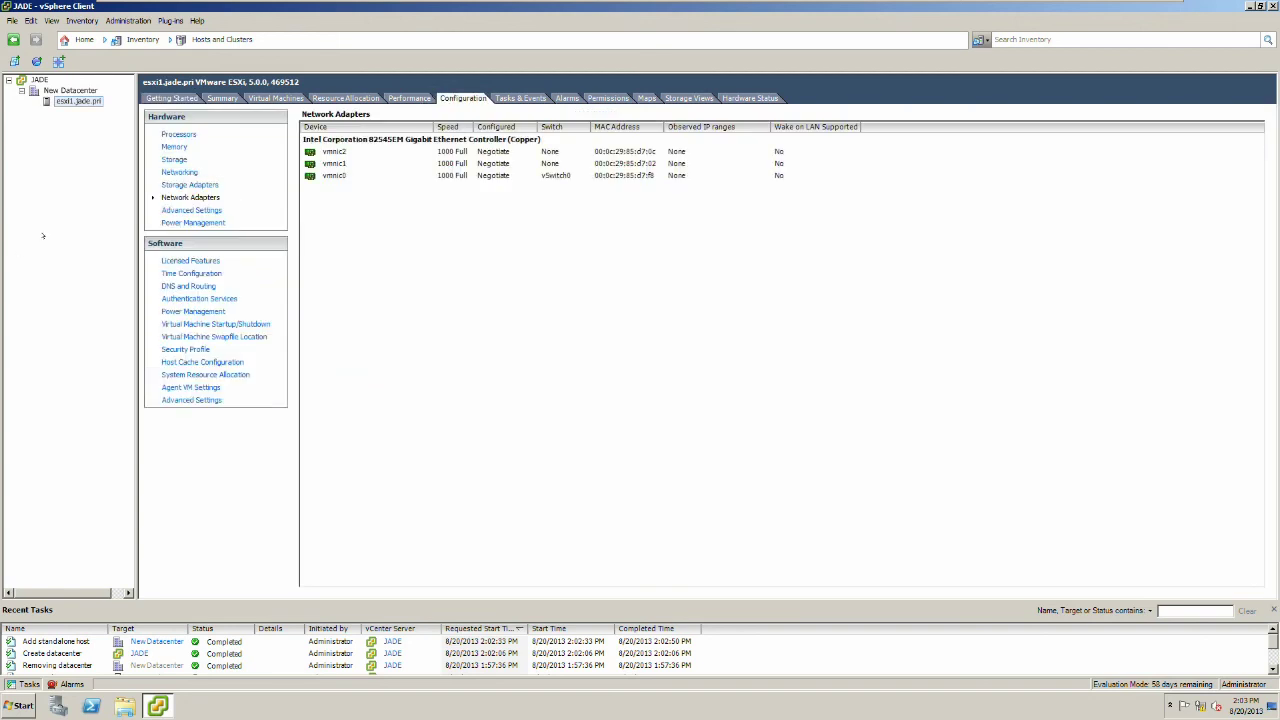
left_click(172, 174)
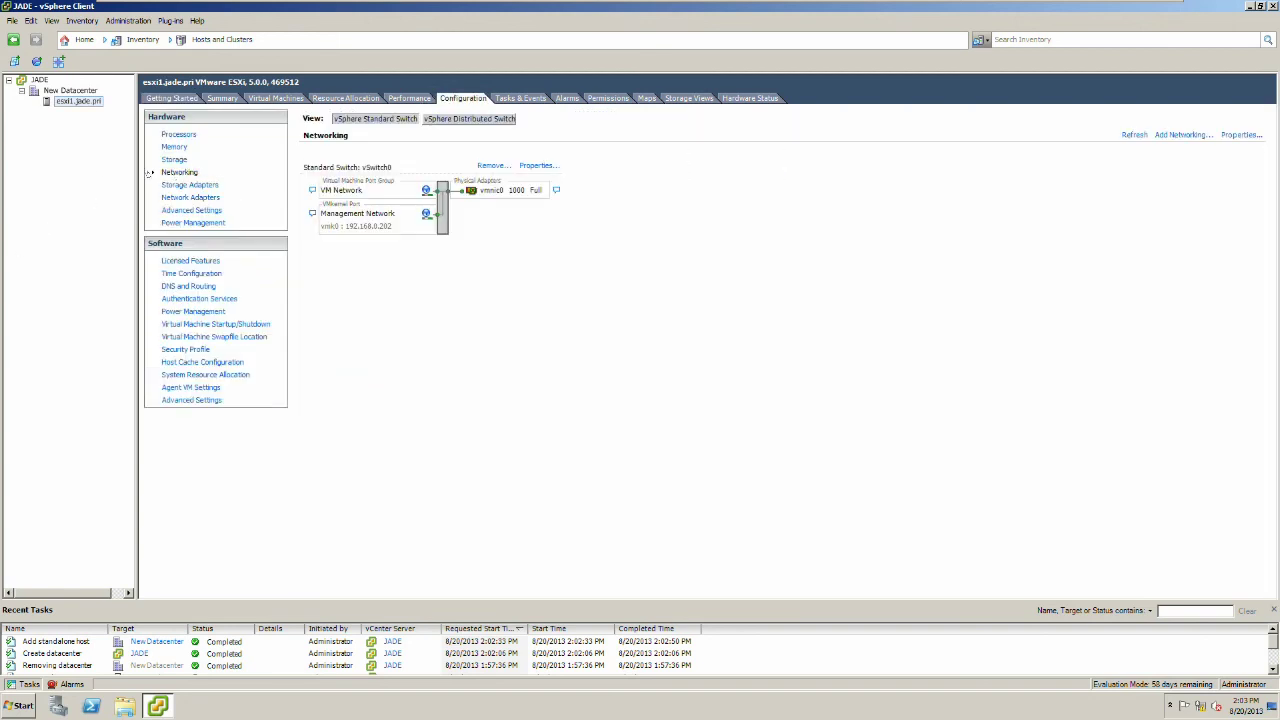